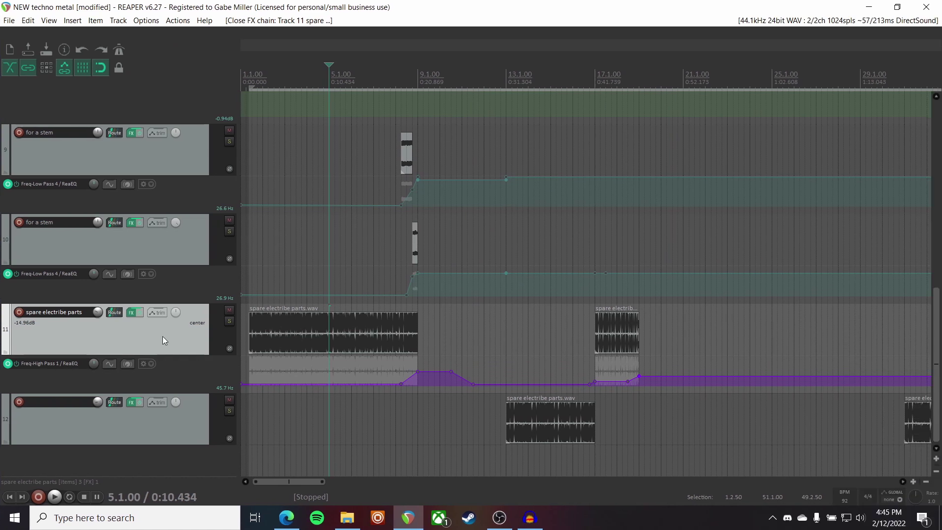
# Audition the spare electribe parts chain with its high-pass EQ bypassed, then re-enabled.
pyautogui.click(132, 311)
pyautogui.moveTo(306, 179); pyautogui.dragTo(635, 131)
pyautogui.press('space')
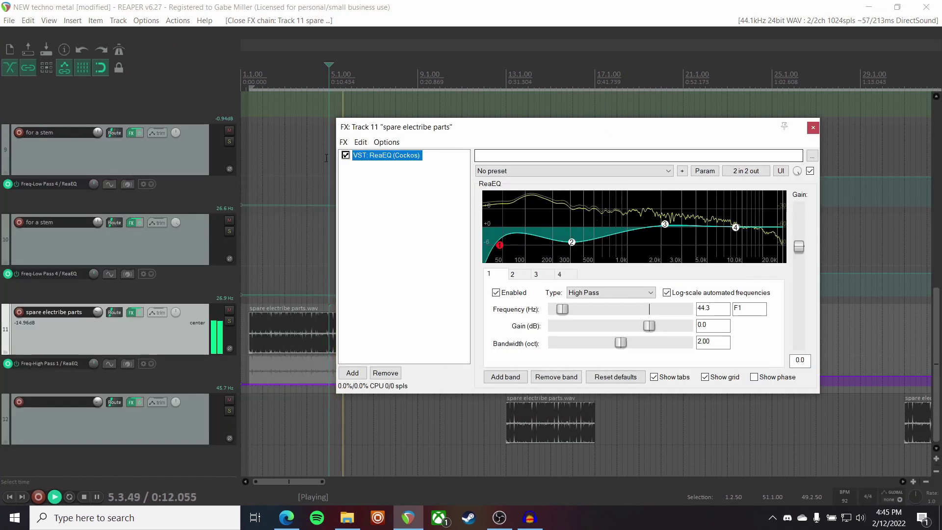
pyautogui.click(346, 155)
pyautogui.click(346, 156)
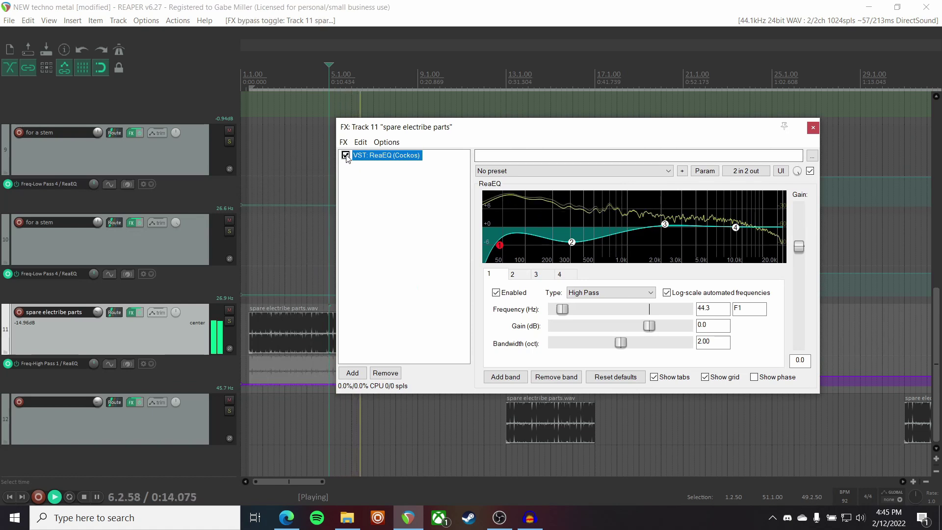
pyautogui.press('space')
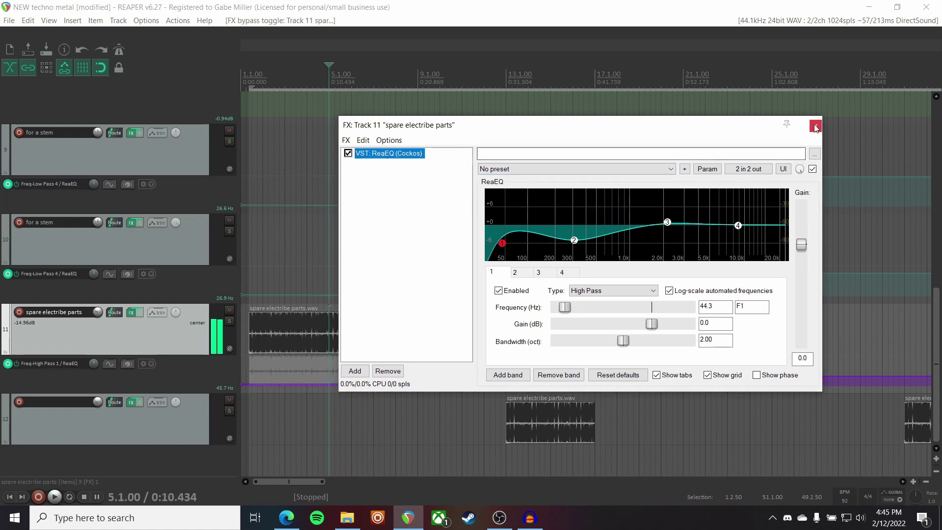
pyautogui.press('Escape')
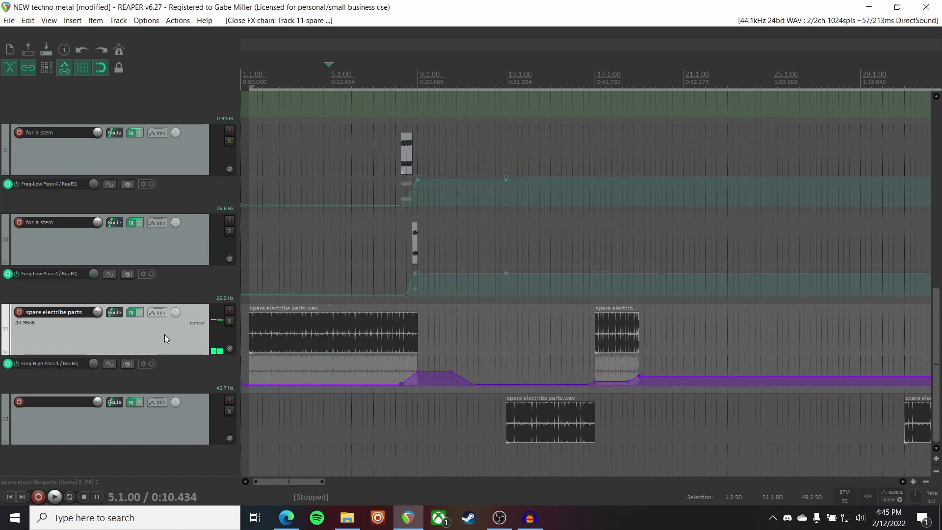
# Solo track 12 and play it from bar 13, checking its effects chain, then unsolo it.
pyautogui.click(229, 410)
pyautogui.press('Tab')
pyautogui.press('space')
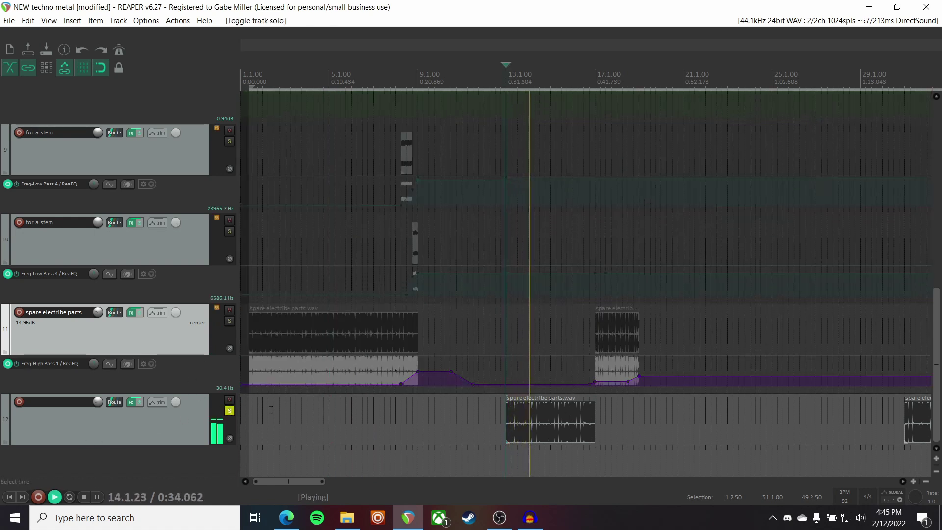
pyautogui.click(131, 402)
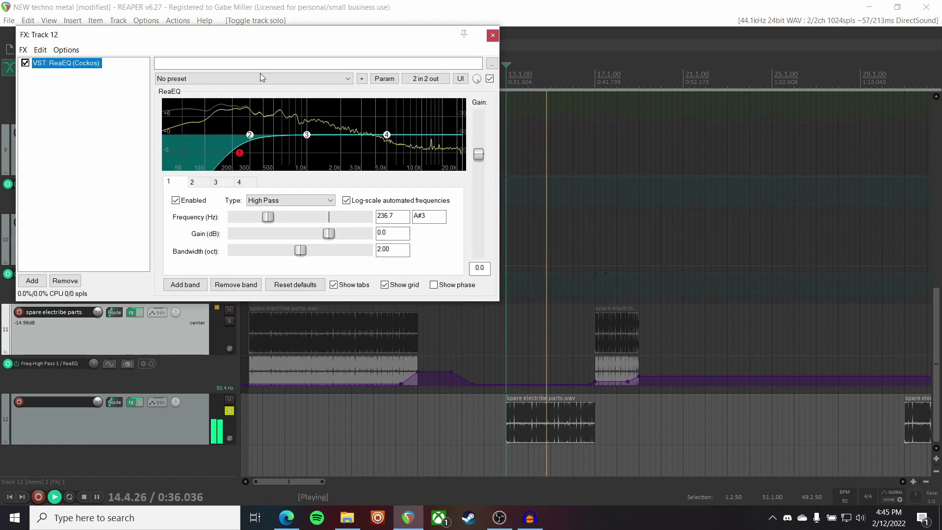
pyautogui.press('Escape')
pyautogui.press('space')
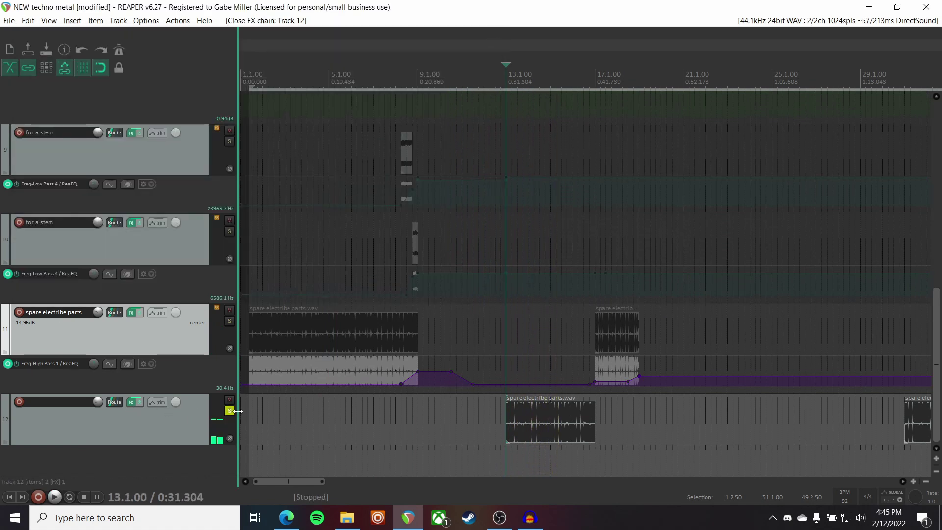
pyautogui.click(229, 411)
# Play from bar 9, then solo the first Kontakt track (track 2) and replay.
pyautogui.scroll(10, 144, 412)
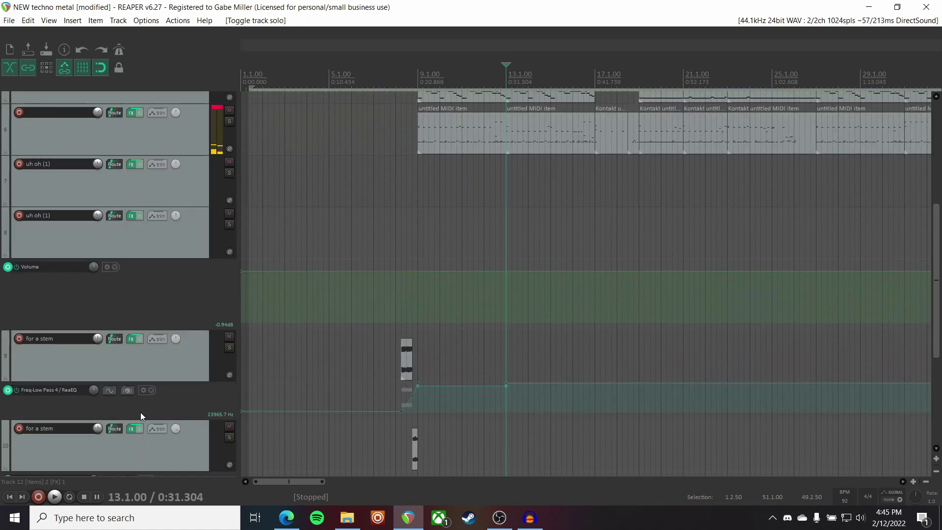
pyautogui.click(421, 76)
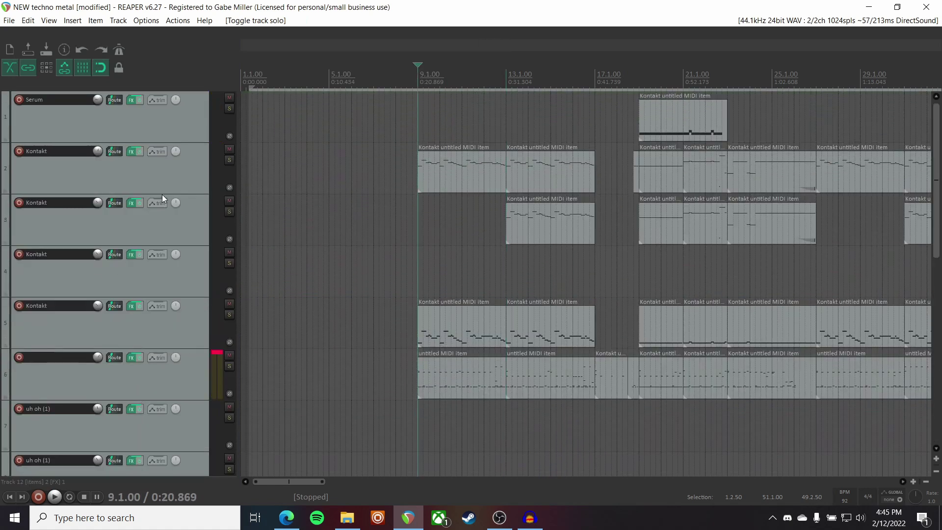
pyautogui.press('space')
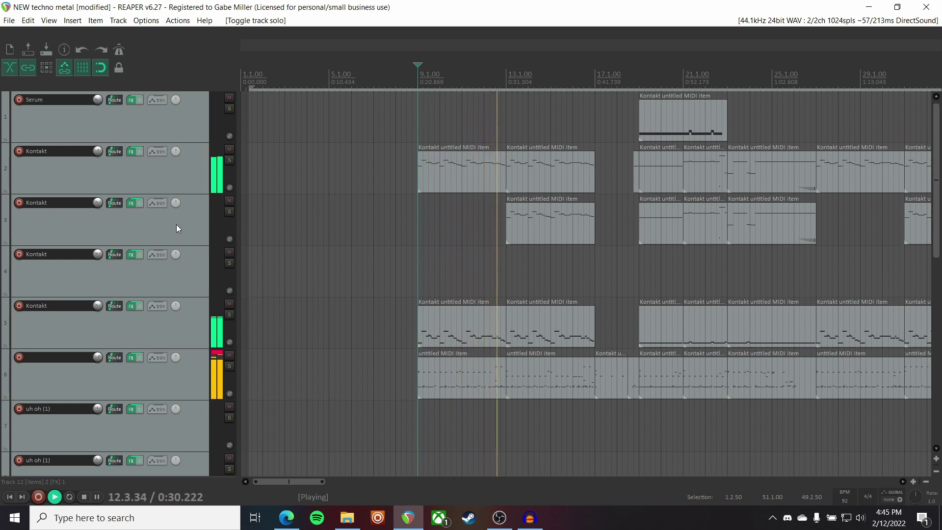
pyautogui.press('space')
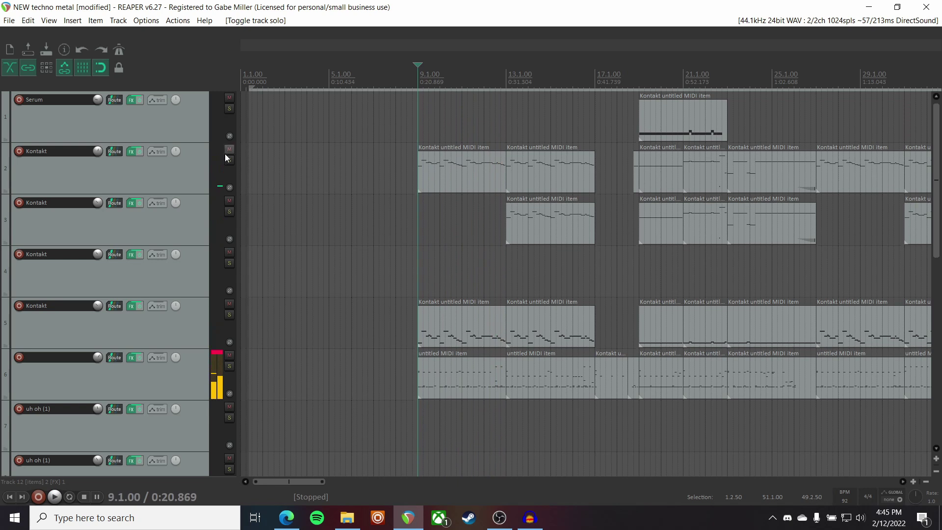
pyautogui.click(228, 160)
pyautogui.click(163, 178)
pyautogui.press('space')
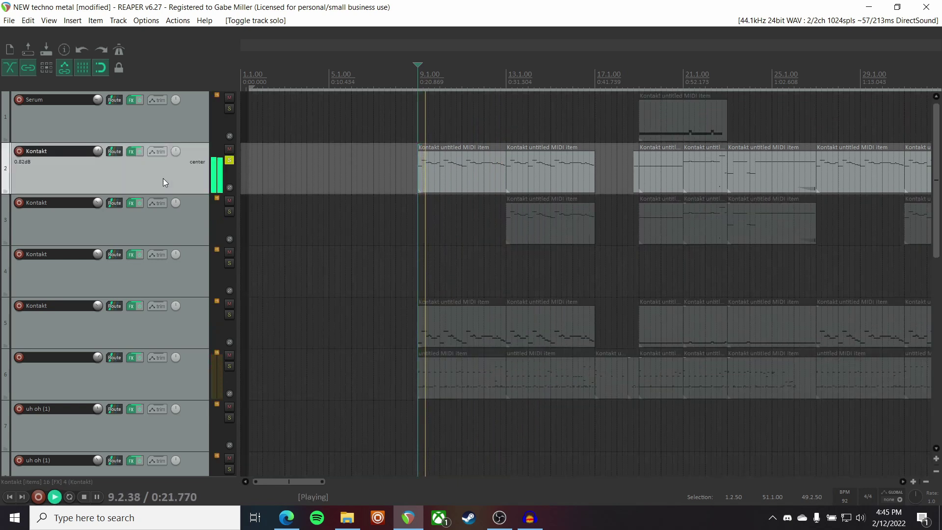
# Inspect the Kontakt instrument in track 2's effects chain, then close it.
pyautogui.click(132, 152)
pyautogui.moveTo(123, 10); pyautogui.dragTo(162, 46)
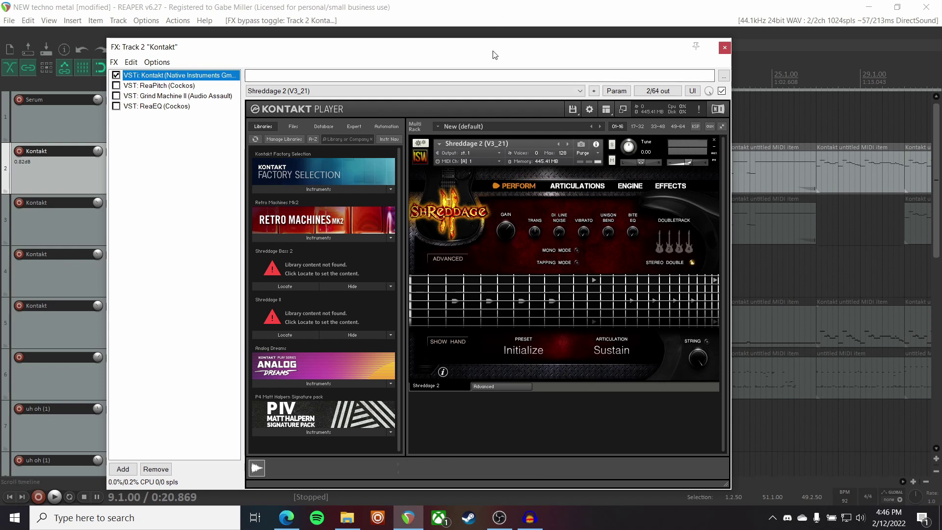
pyautogui.moveTo(493, 52); pyautogui.dragTo(510, 51)
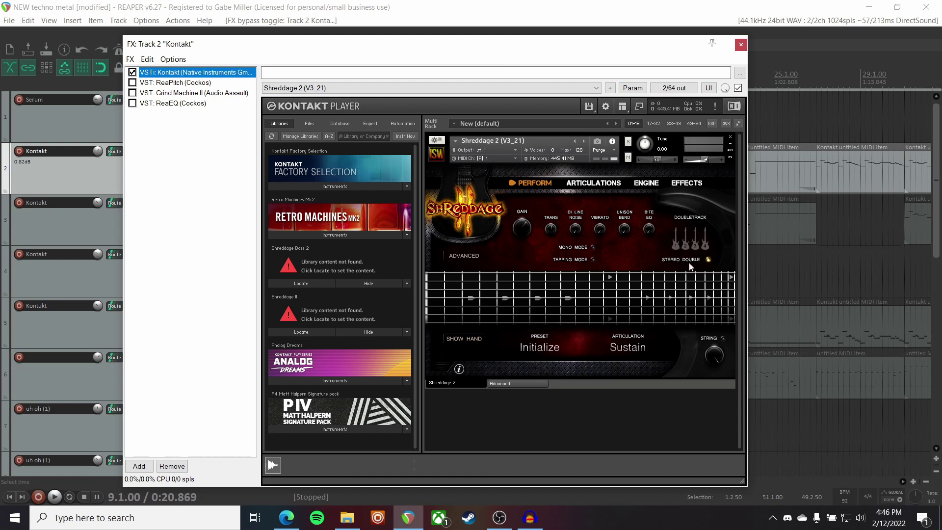
pyautogui.click(741, 45)
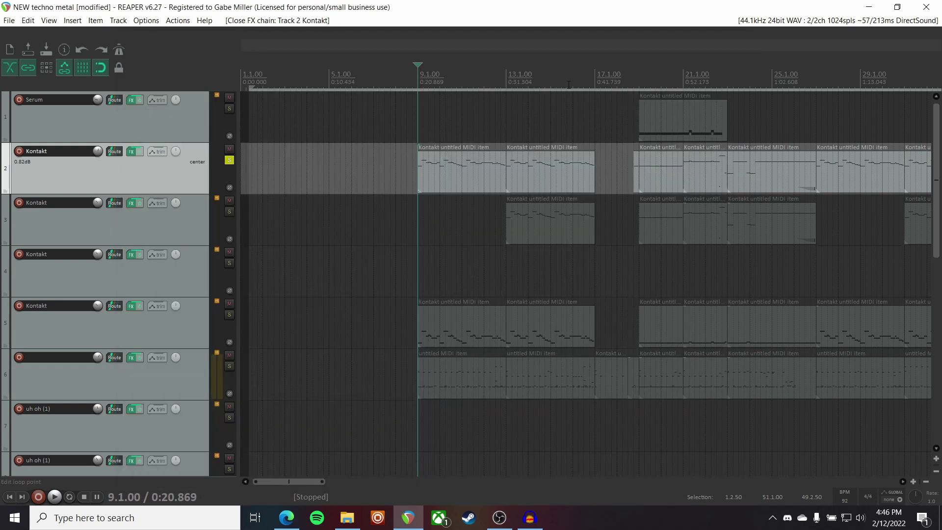
# Play from bar 19, then reopen the chain to view ReaPitch's -12 semitone shift.
pyautogui.click(639, 79)
pyautogui.press('space')
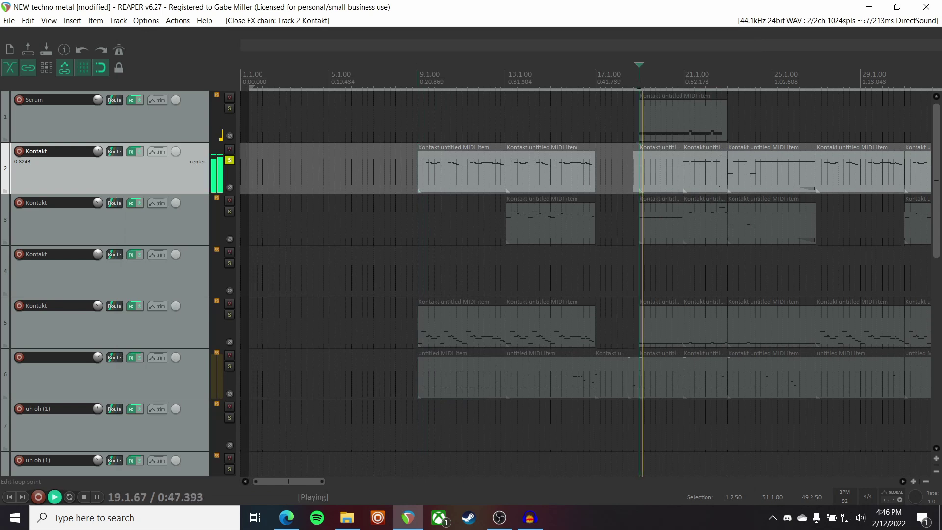
pyautogui.press('space')
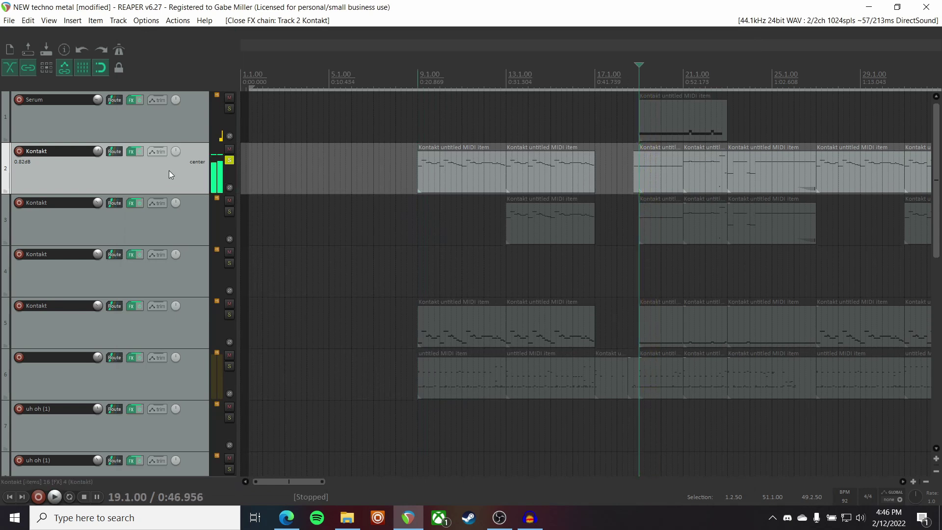
pyautogui.click(131, 152)
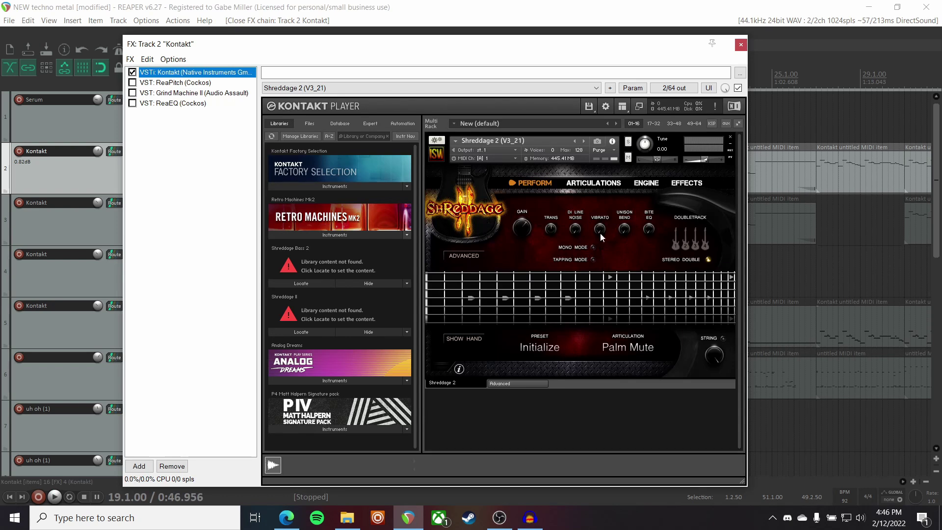
pyautogui.click(193, 82)
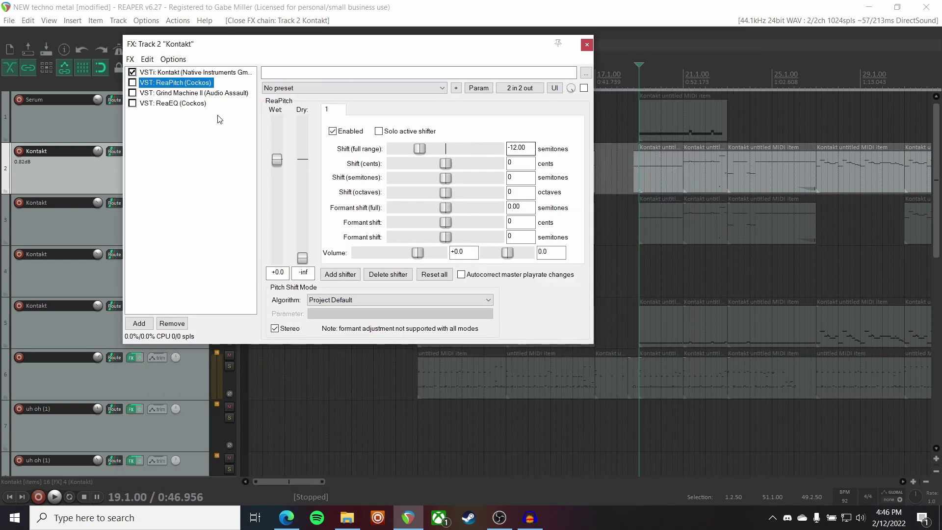
# Enable ReaPitch's octave-down shift, compare it bypassed from bar 9, then enable Grind Machine II.
pyautogui.press('space')
pyautogui.click(132, 83)
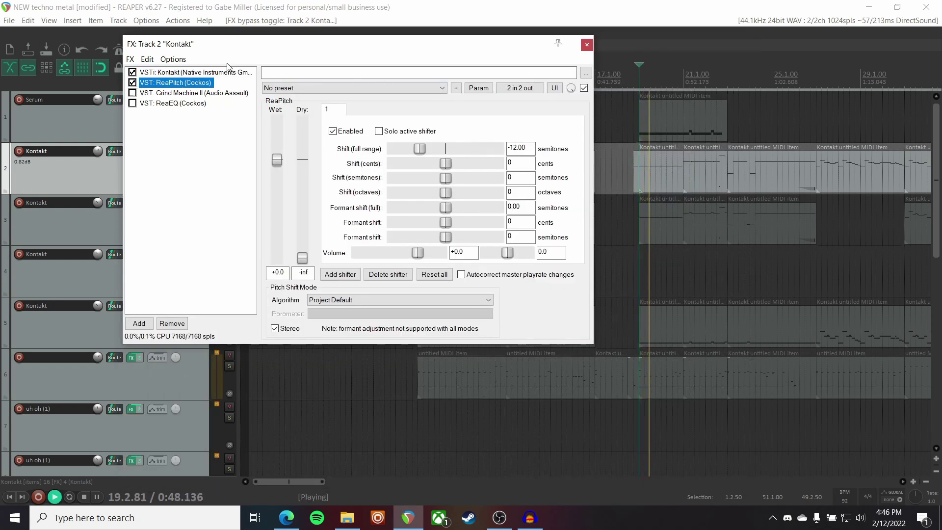
pyautogui.moveTo(340, 48); pyautogui.dragTo(431, 204)
pyautogui.click(419, 169)
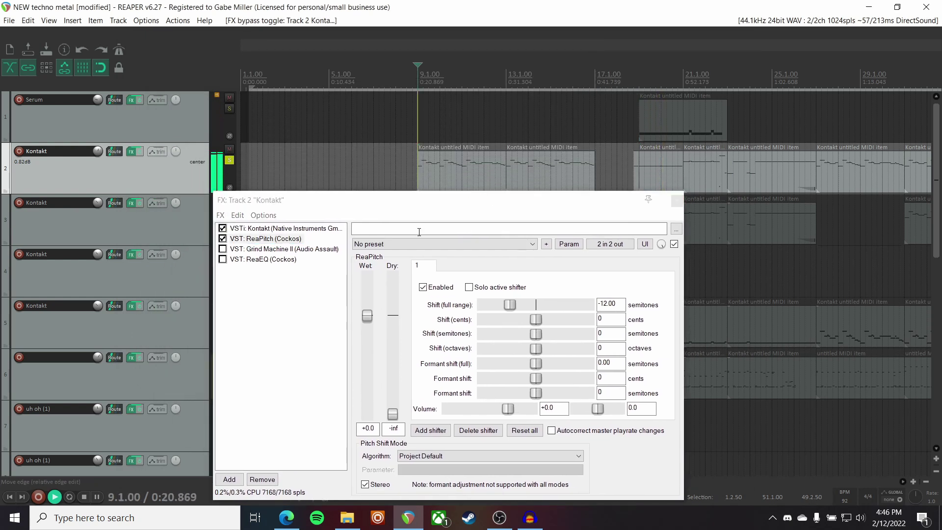
pyautogui.click(222, 239)
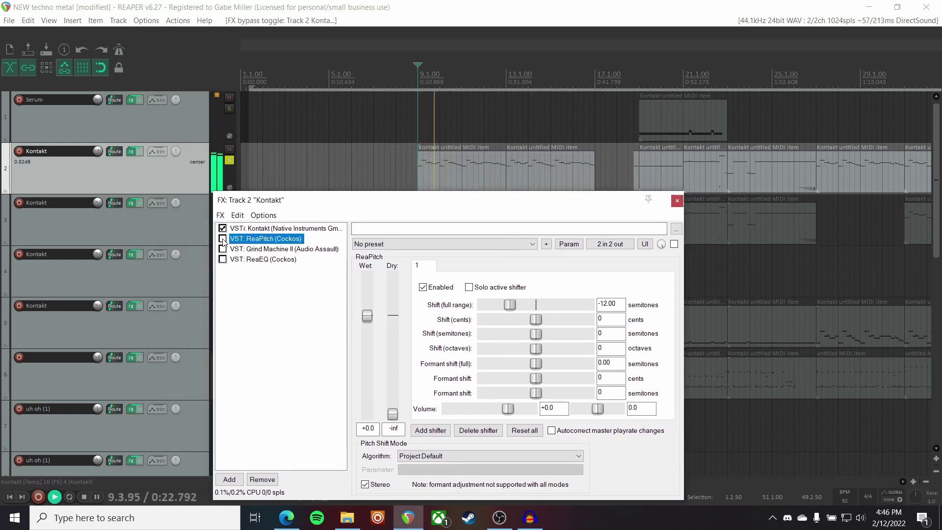
pyautogui.moveTo(342, 205); pyautogui.dragTo(356, 179)
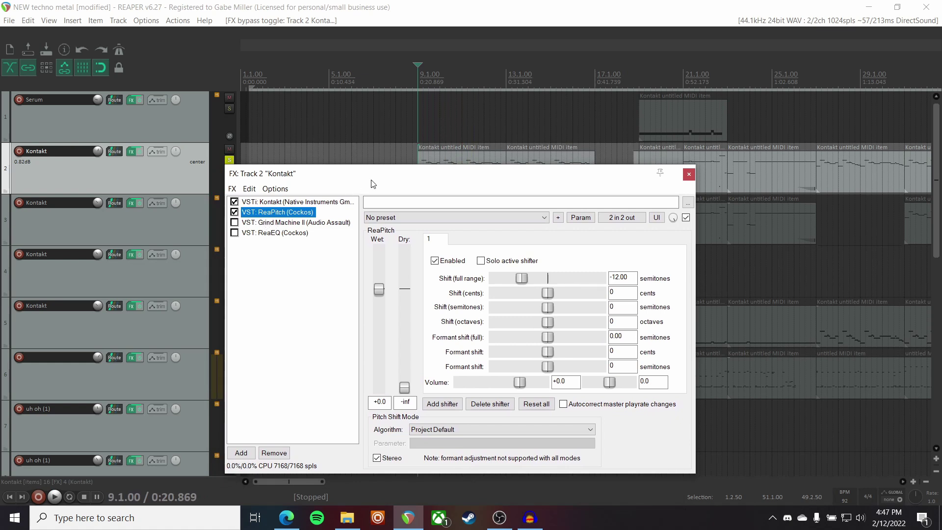
pyautogui.moveTo(371, 183); pyautogui.dragTo(371, 200)
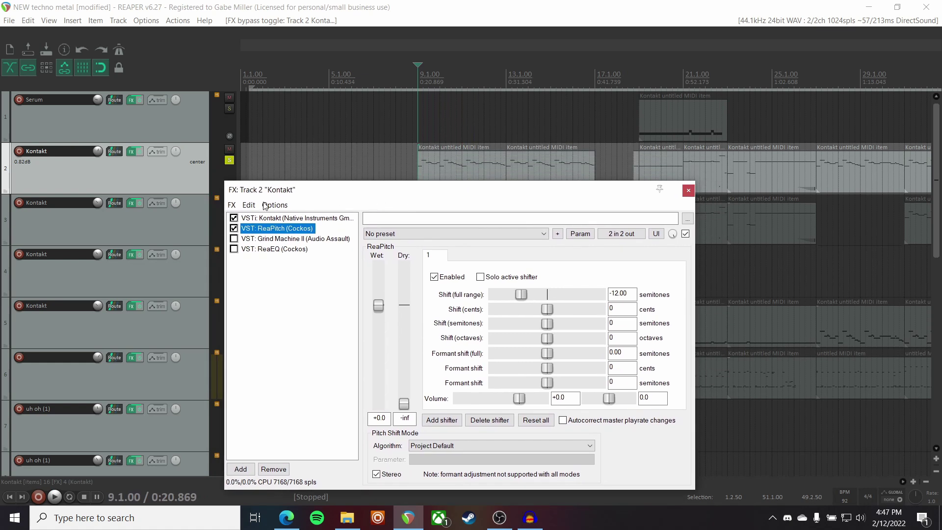
pyautogui.click(234, 239)
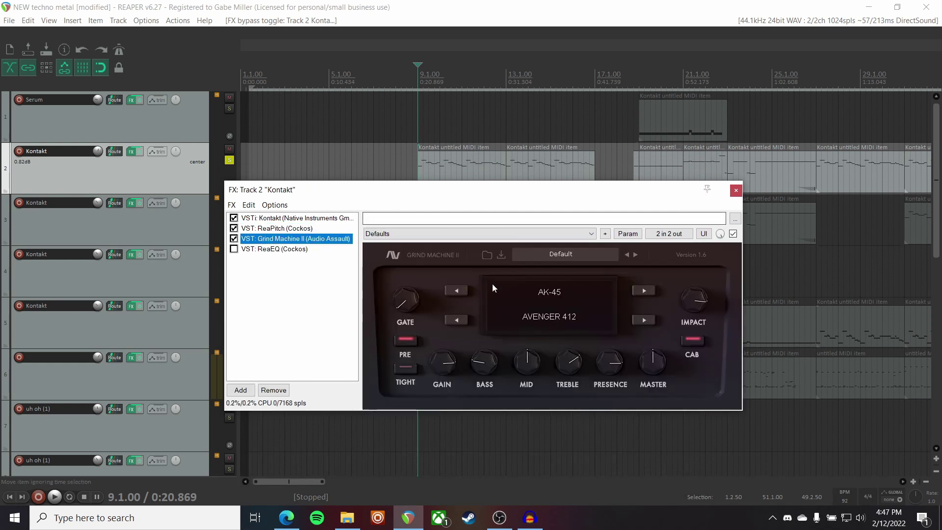
# Enable track 2's 115.5 Hz high-pass ReaEQ during playback, close the chain and replay from bar 9.
pyautogui.moveTo(491, 189); pyautogui.dragTo(478, 255)
pyautogui.press('space')
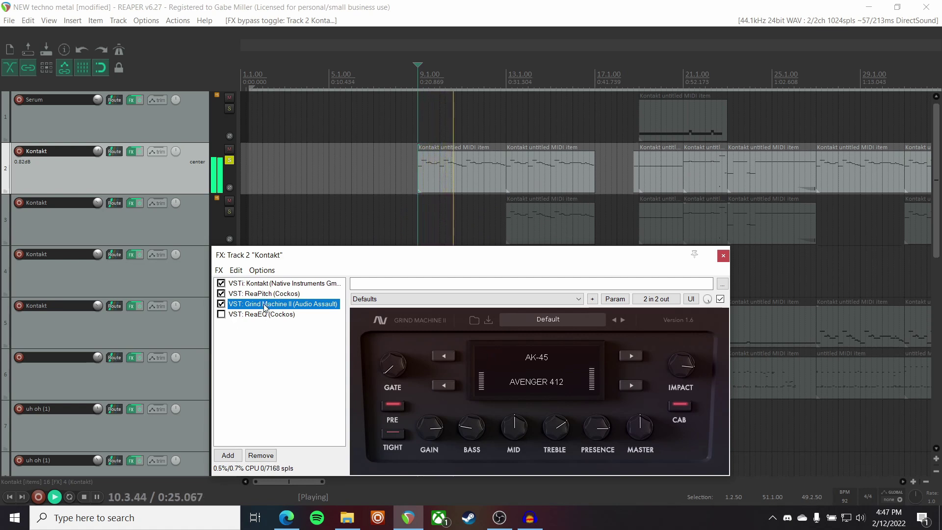
pyautogui.click(222, 314)
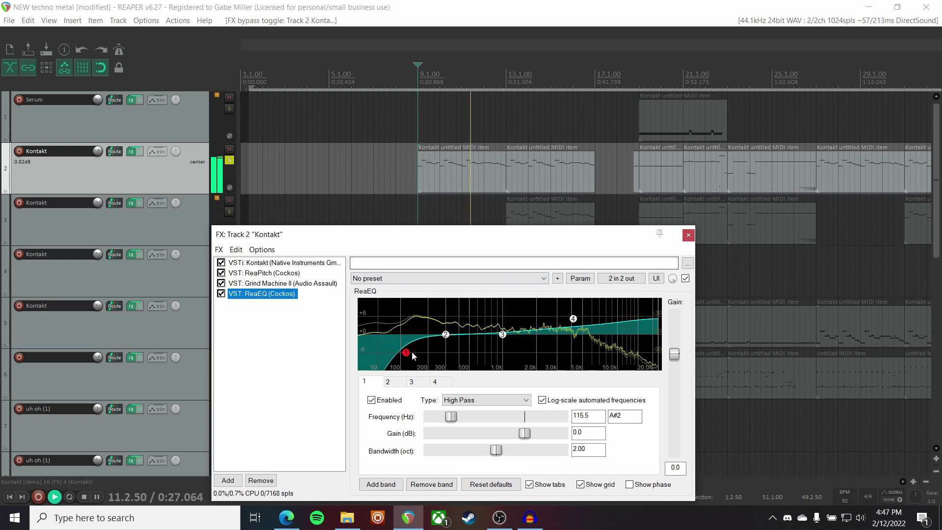
pyautogui.press('space')
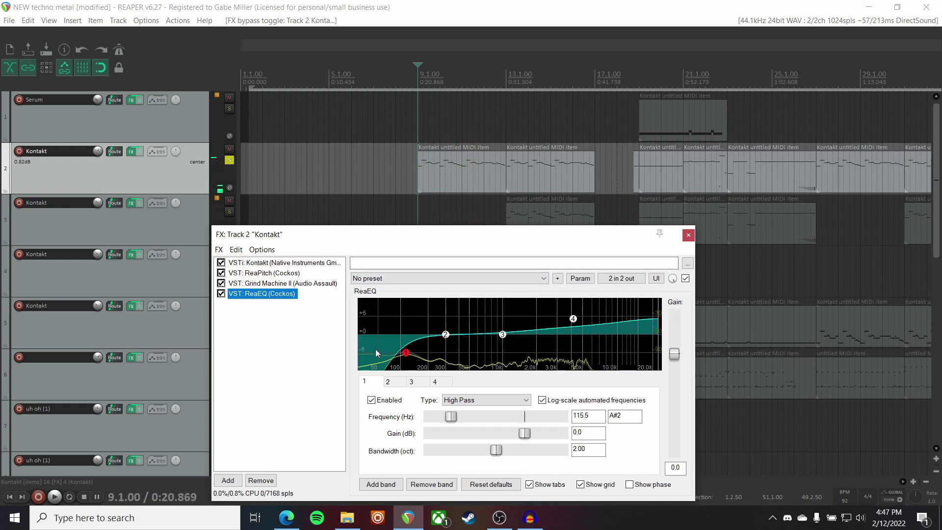
pyautogui.moveTo(464, 235); pyautogui.dragTo(479, 195)
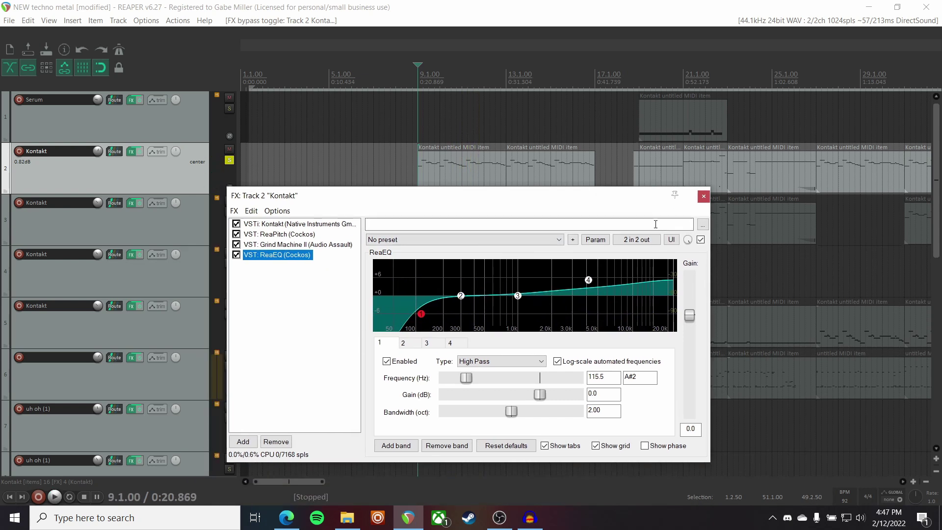
pyautogui.click(703, 197)
pyautogui.press('space')
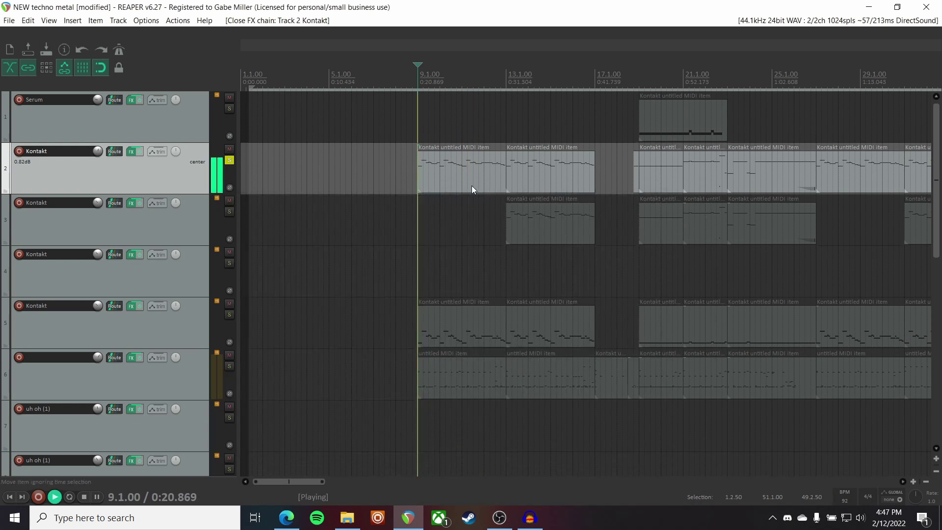
# Solo track 3, the second Kontakt track, and play it from bar 13.
pyautogui.click(229, 211)
pyautogui.click(414, 224)
pyautogui.press('space')
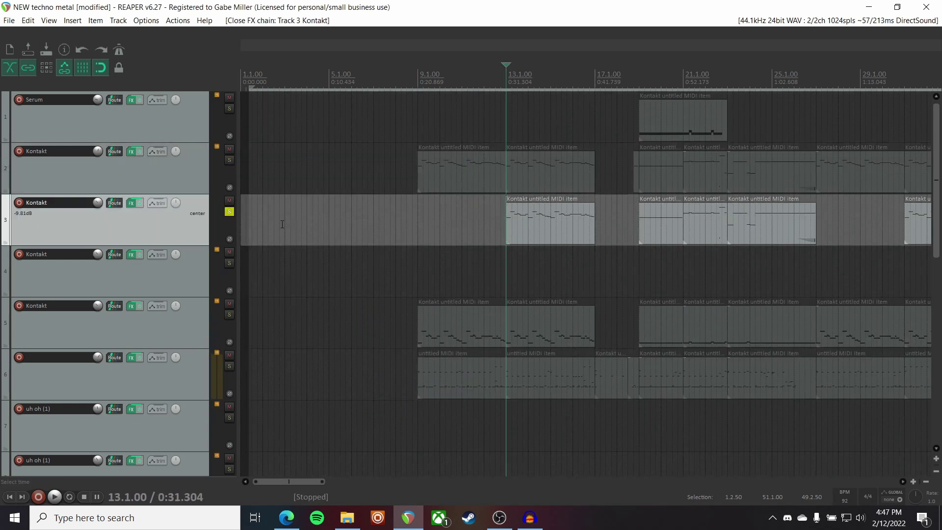
pyautogui.press('space')
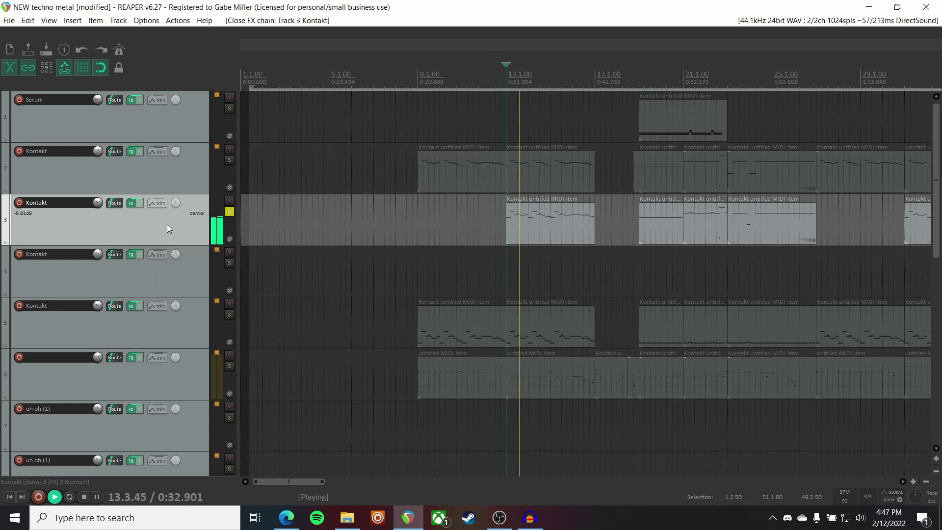
# Review track 3's Grind Machine II BRT 880 chain, briefly soloing track 2 too, then unsolo track 3.
pyautogui.click(131, 203)
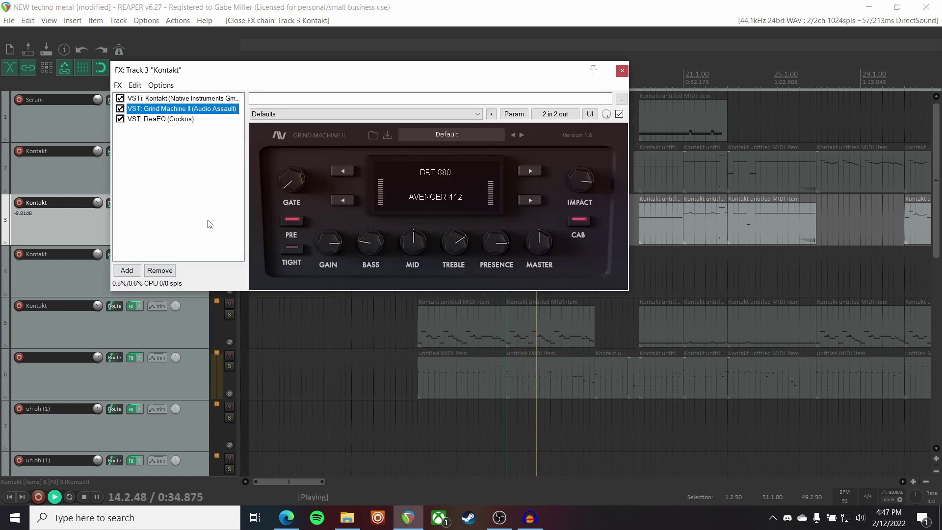
pyautogui.moveTo(478, 71); pyautogui.dragTo(537, 207)
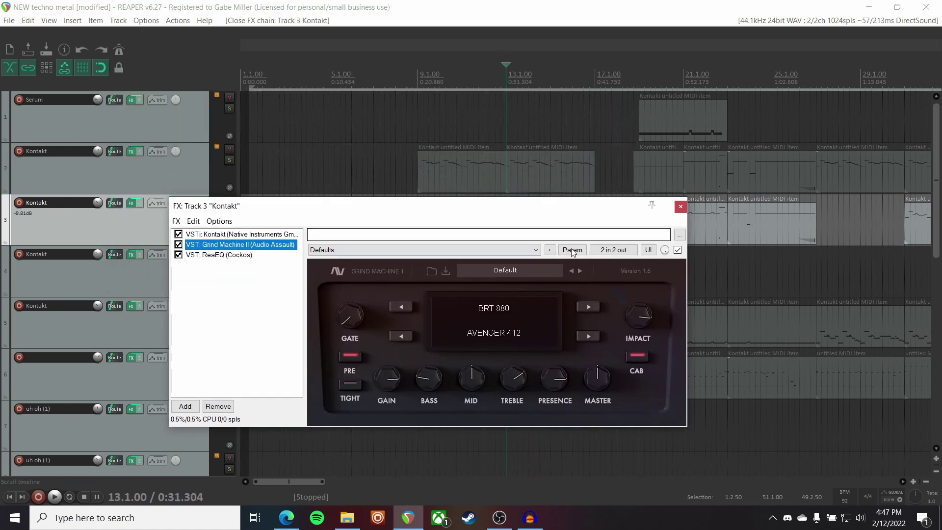
pyautogui.click(229, 160)
pyautogui.press('space')
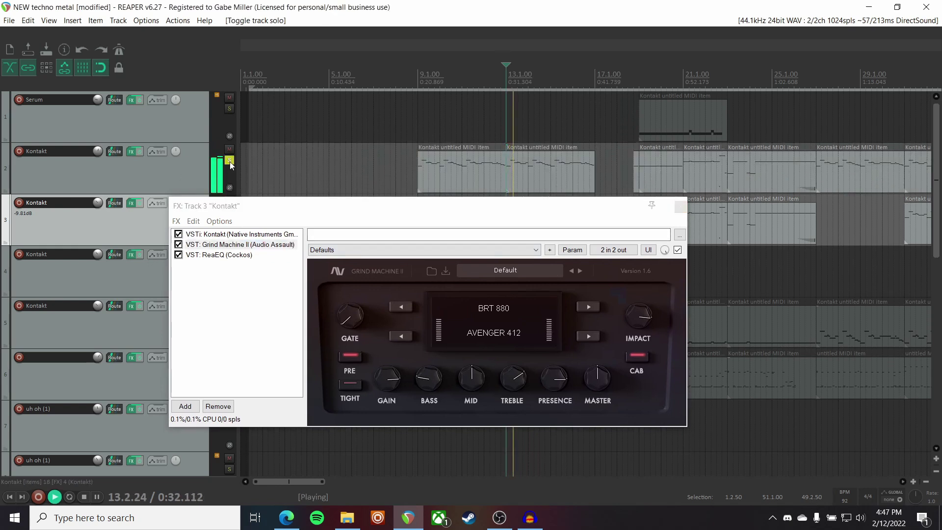
pyautogui.click(230, 160)
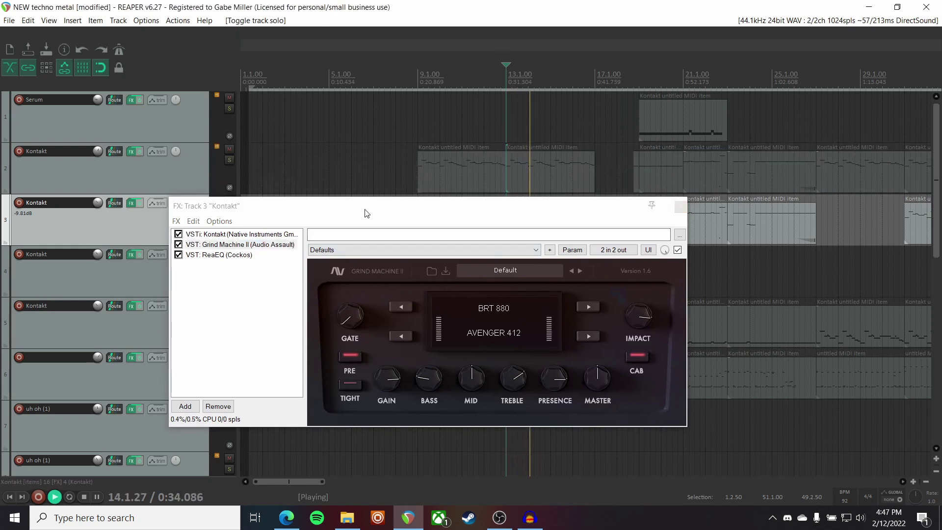
pyautogui.moveTo(365, 213); pyautogui.dragTo(366, 187)
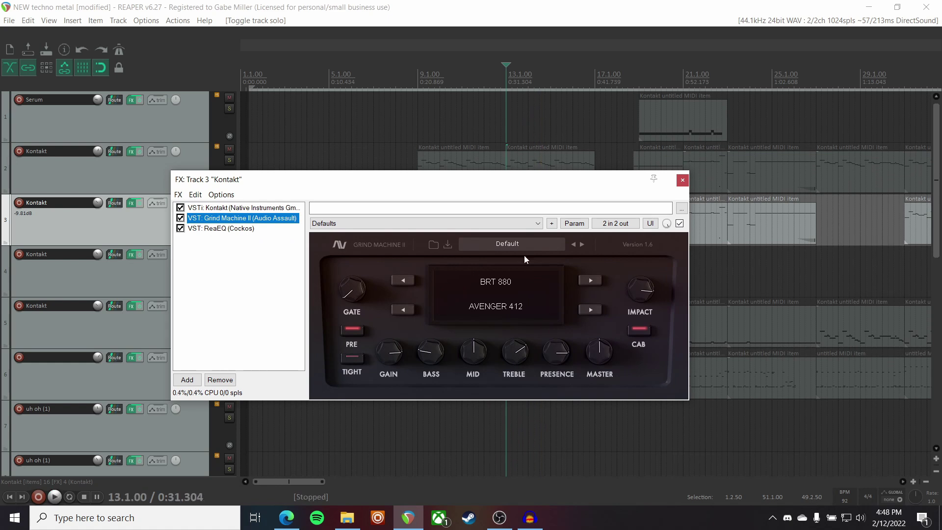
pyautogui.click(682, 180)
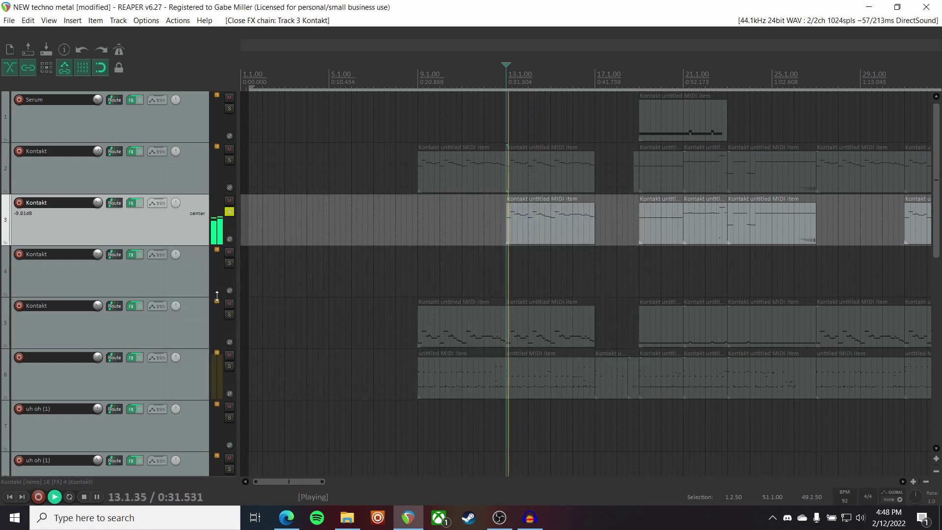
pyautogui.click(230, 211)
pyautogui.click(229, 314)
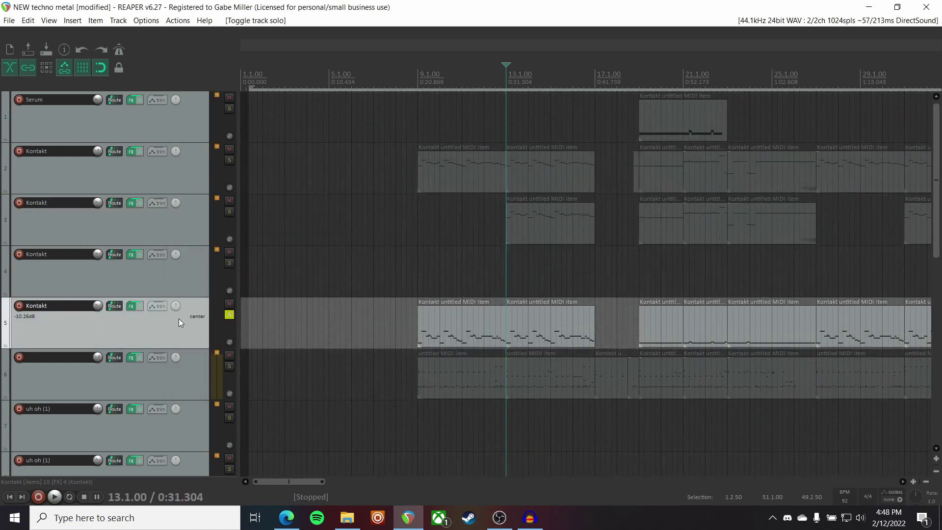
pyautogui.press('space')
pyautogui.click(131, 306)
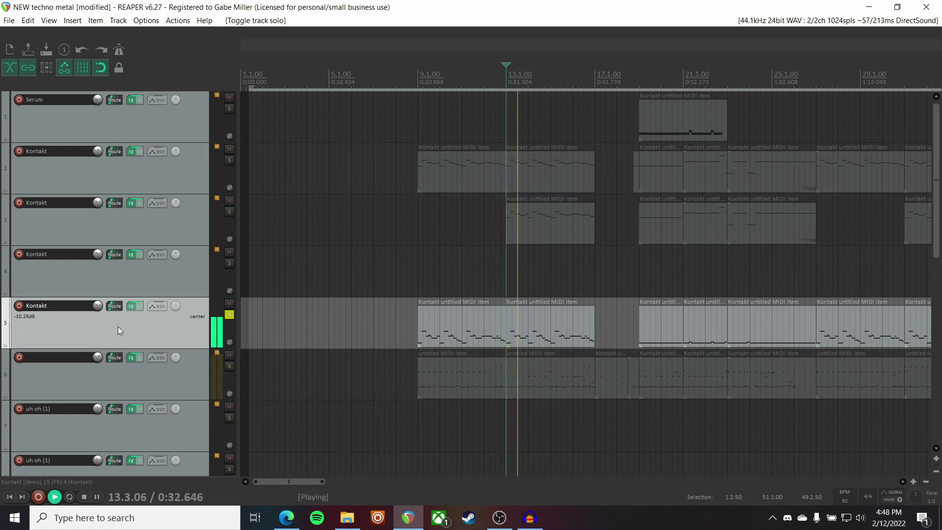
pyautogui.moveTo(256, 19); pyautogui.dragTo(338, 162)
pyautogui.press('space')
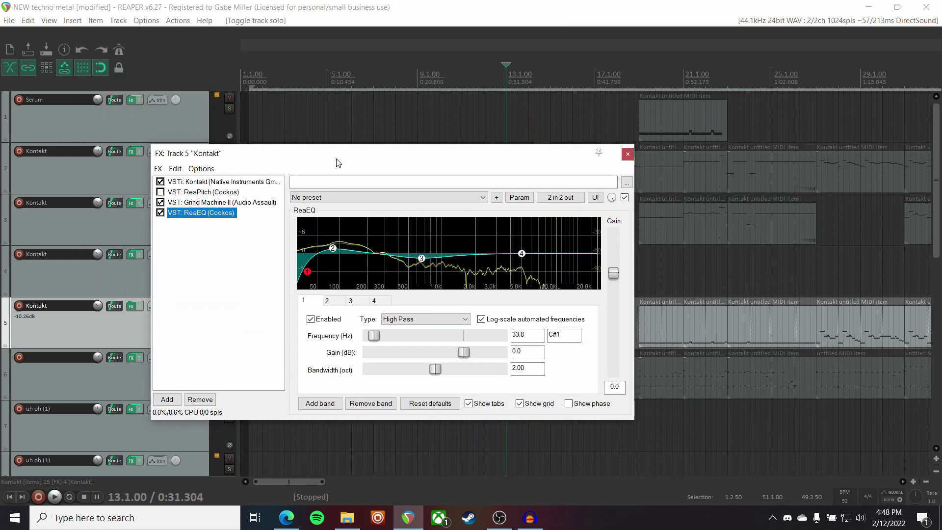
pyautogui.click(234, 181)
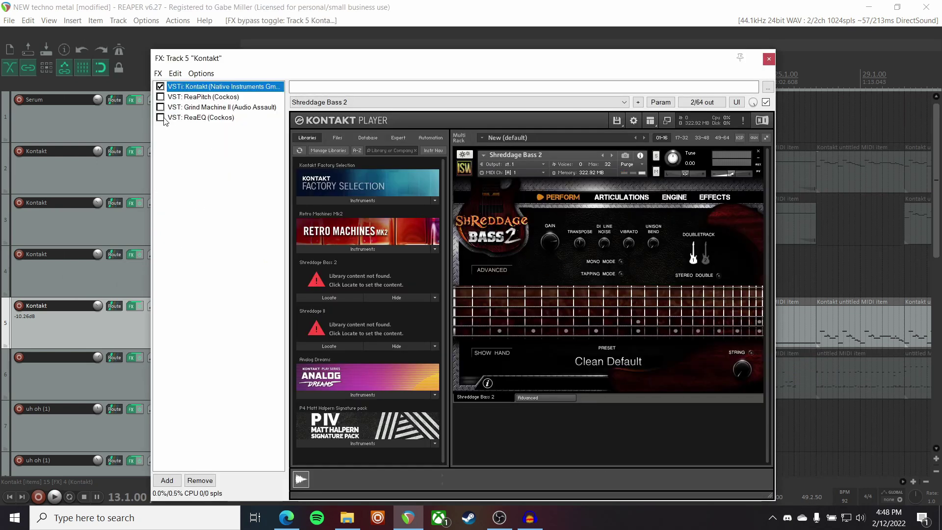
pyautogui.press('space')
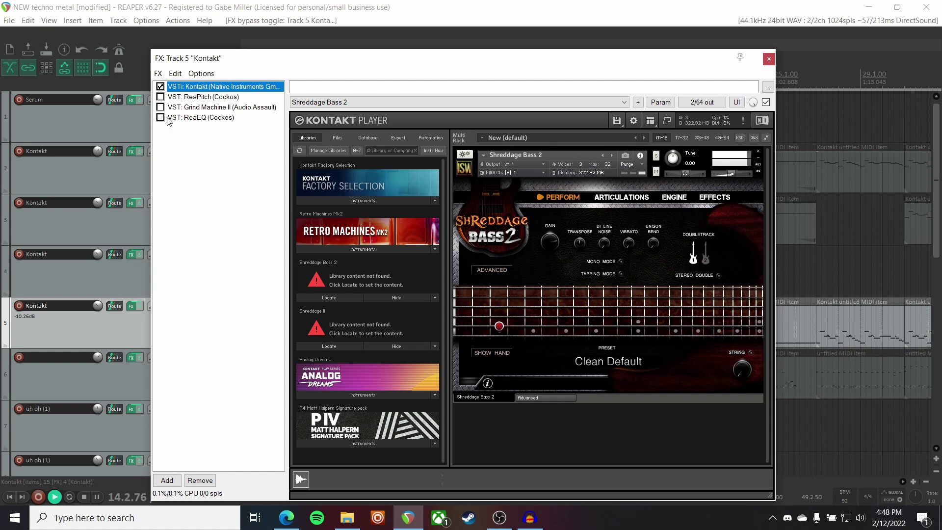
pyautogui.click(182, 107)
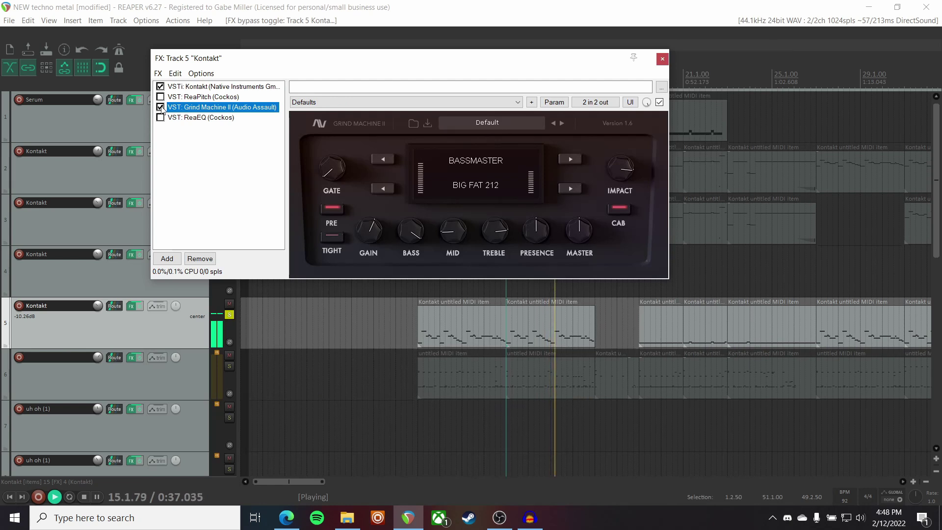
pyautogui.press('space')
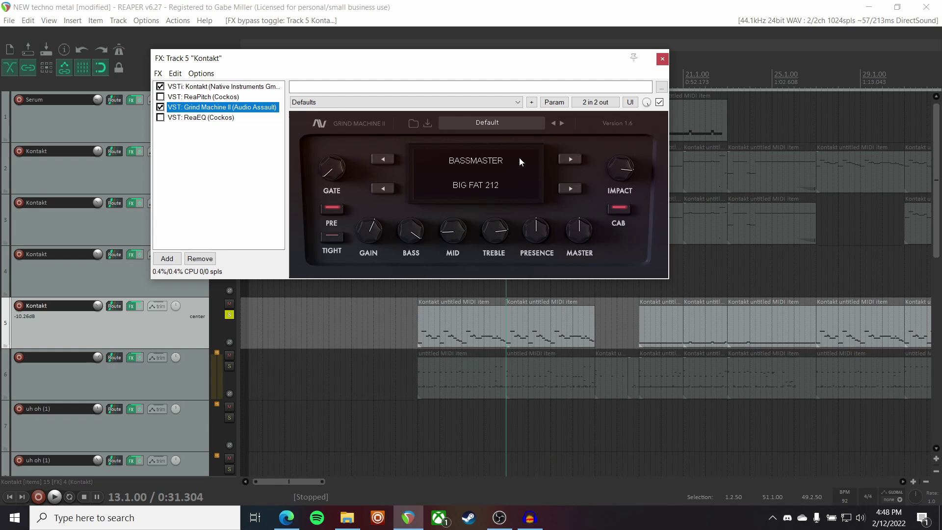
pyautogui.press('space')
pyautogui.click(196, 117)
pyautogui.click(160, 117)
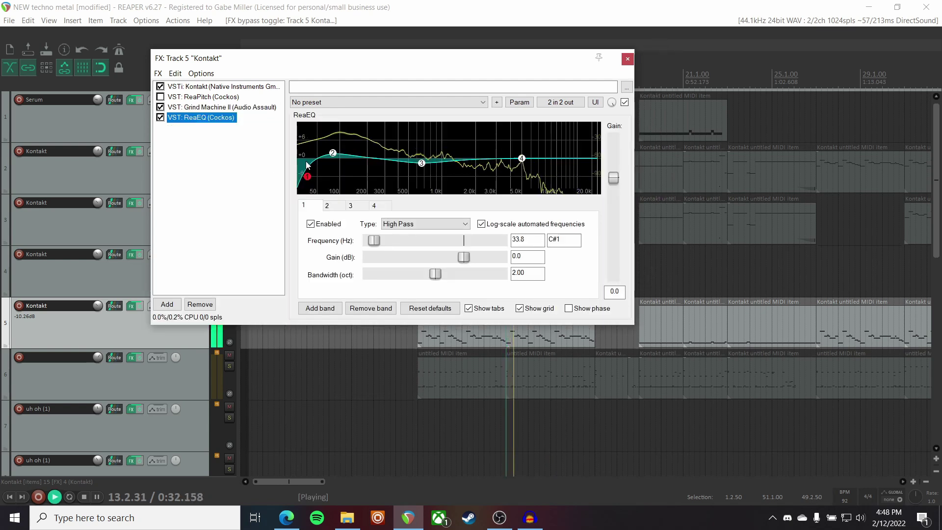
pyautogui.click(627, 61)
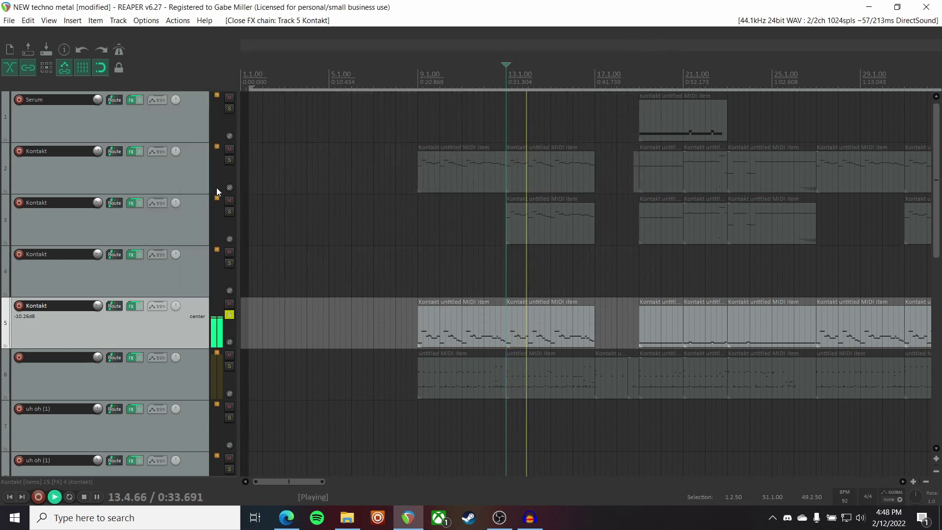
# Play tracks 2, 3 and 5 soloed together, add track 6, then unsolo tracks 5, 3 and 2.
pyautogui.click(229, 160)
pyautogui.click(229, 211)
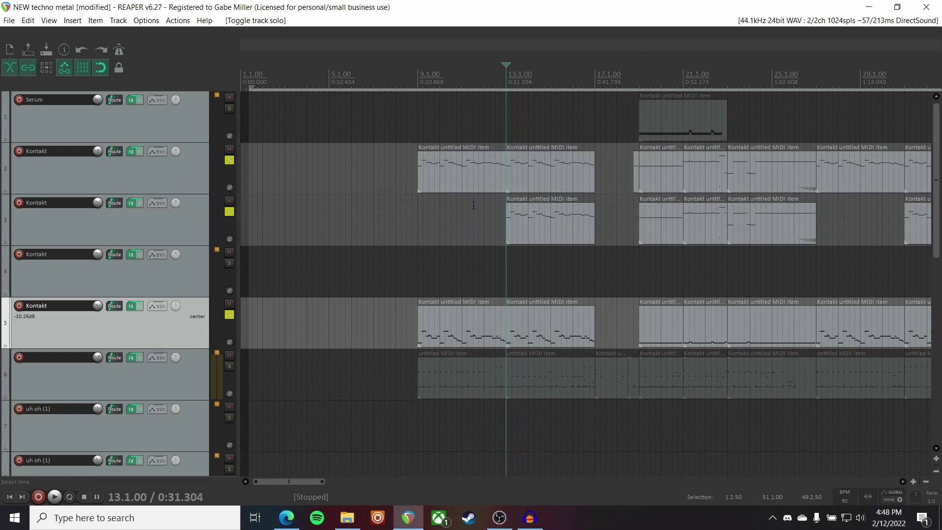
pyautogui.press('space')
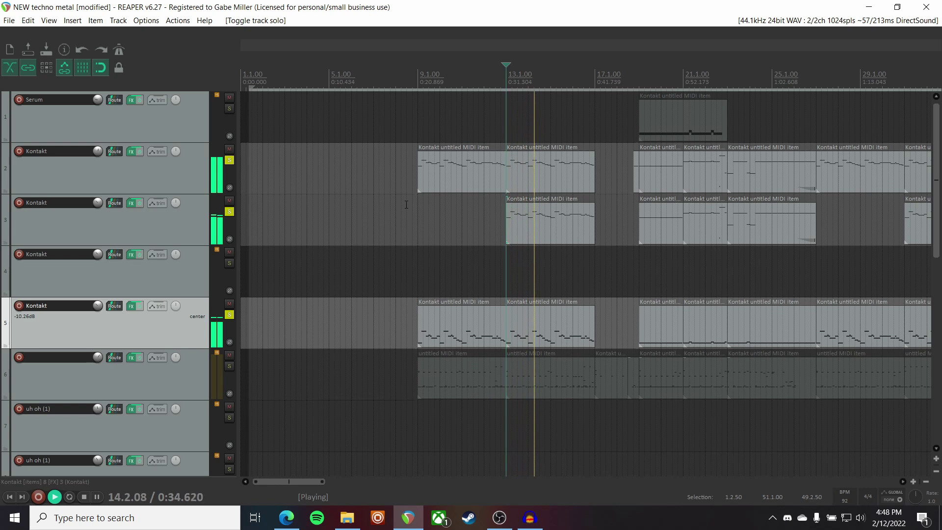
pyautogui.click(228, 366)
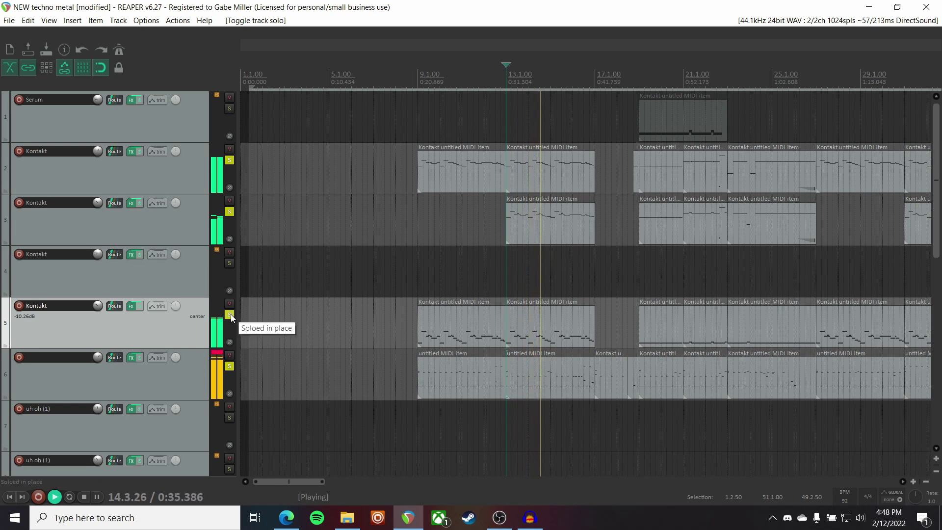
pyautogui.click(229, 314)
pyautogui.press('space')
pyautogui.click(229, 212)
pyautogui.click(229, 159)
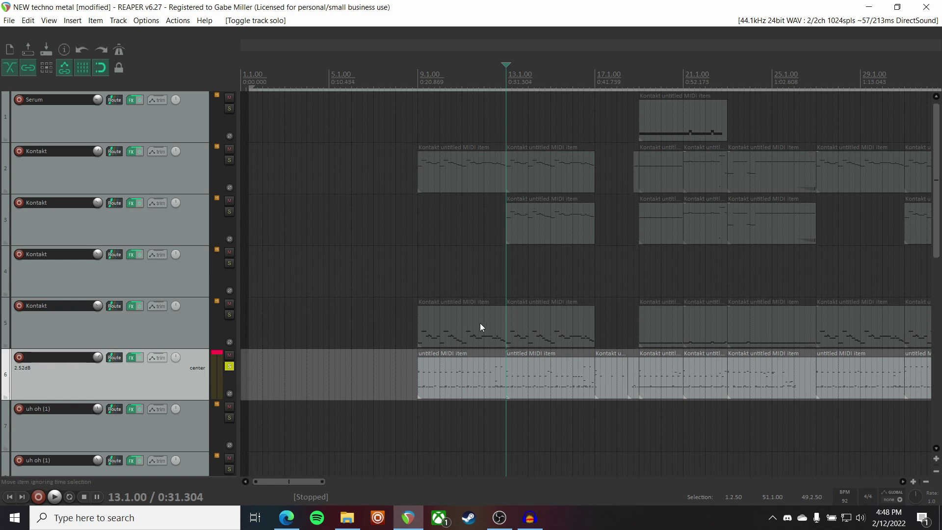
# Bypass ReaComp in track 6's GGD P4 Kit effect chain and close the chain.
pyautogui.click(136, 361)
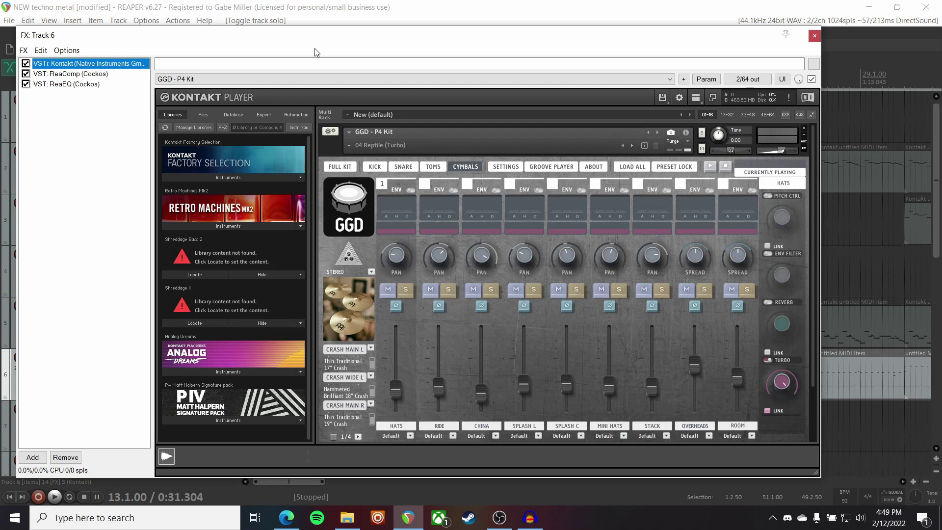
pyautogui.moveTo(306, 41); pyautogui.dragTo(333, 40)
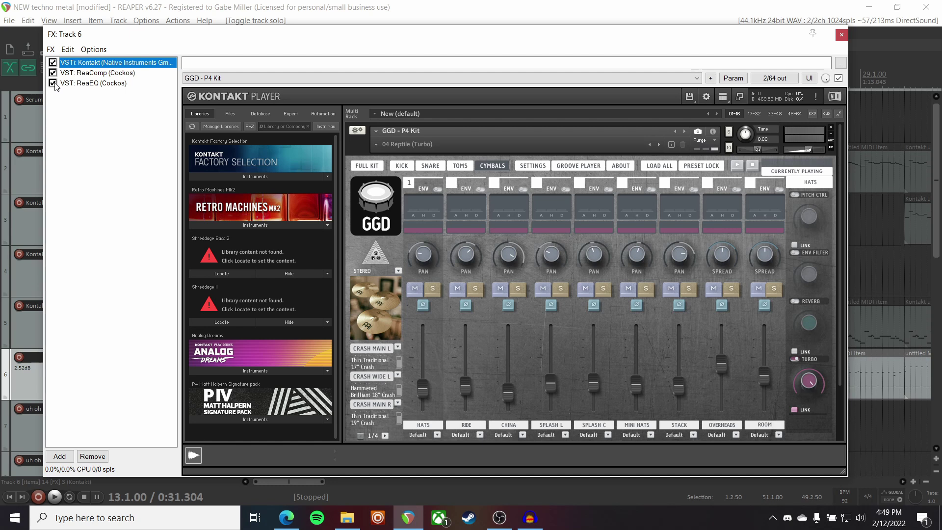
pyautogui.moveTo(356, 35); pyautogui.dragTo(362, 35)
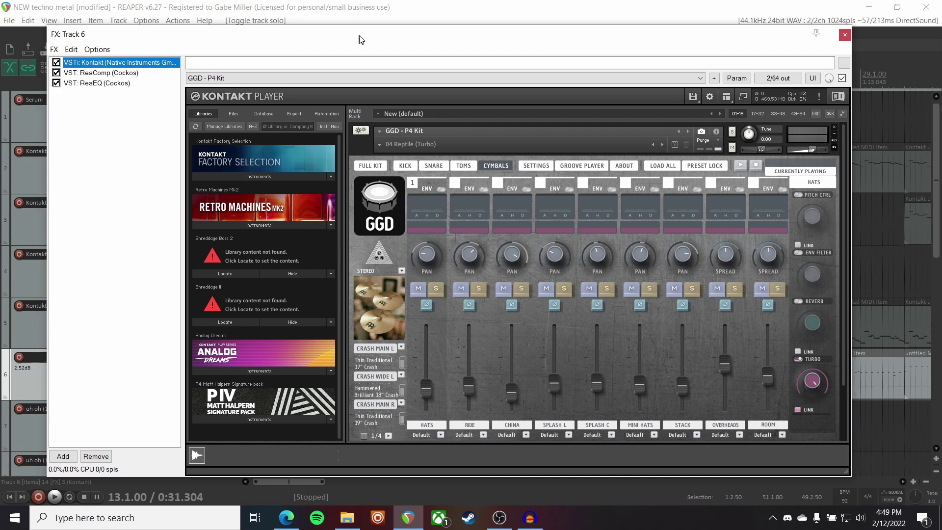
pyautogui.click(60, 74)
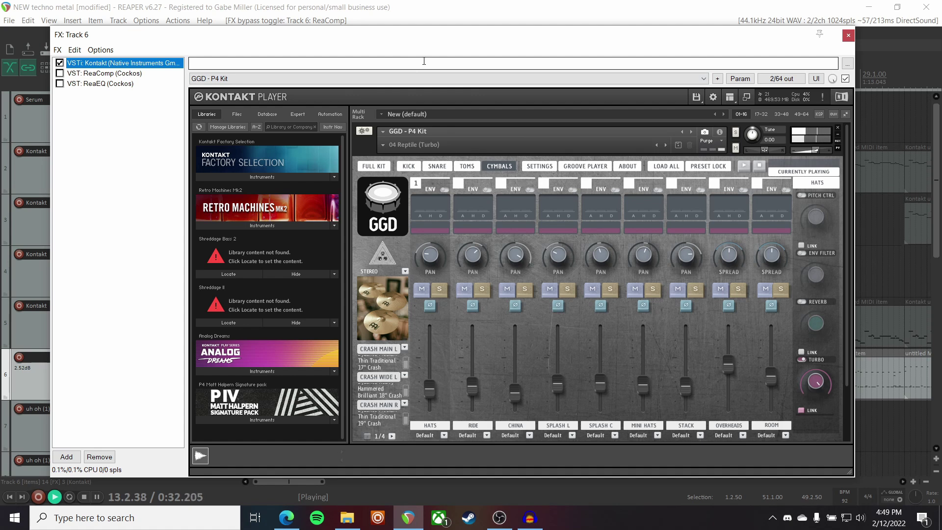
pyautogui.moveTo(461, 39); pyautogui.dragTo(479, 45)
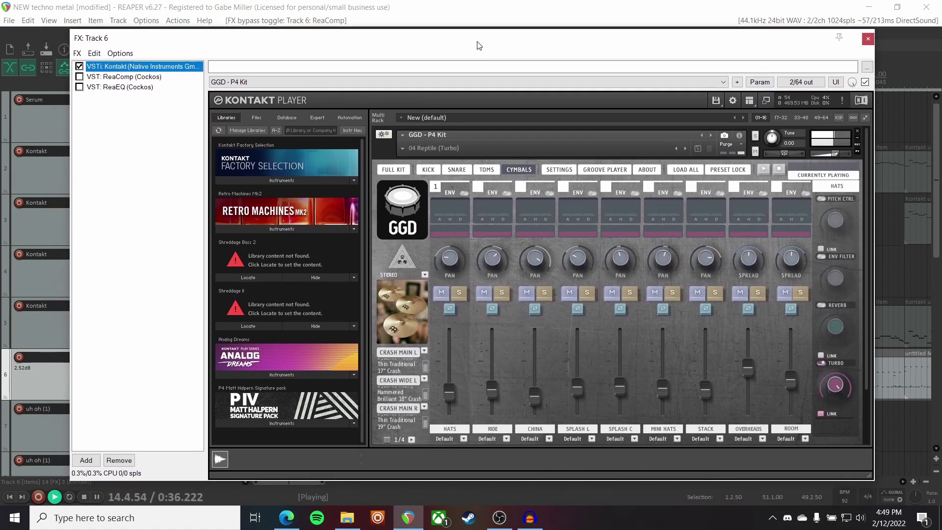
pyautogui.press('space')
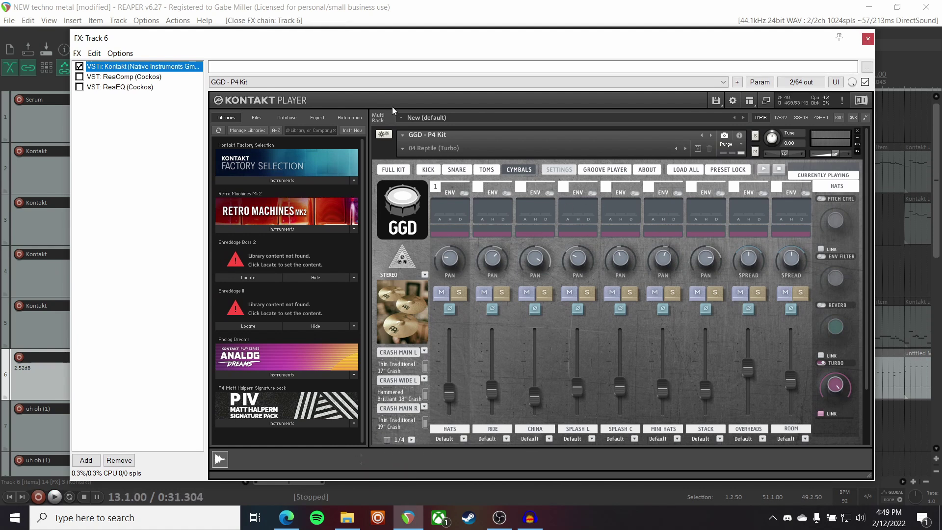
pyautogui.press('Escape')
# Play the drums from bar 9, then reopen track 6's effect chain while playing.
pyautogui.click(417, 225)
pyautogui.press('space')
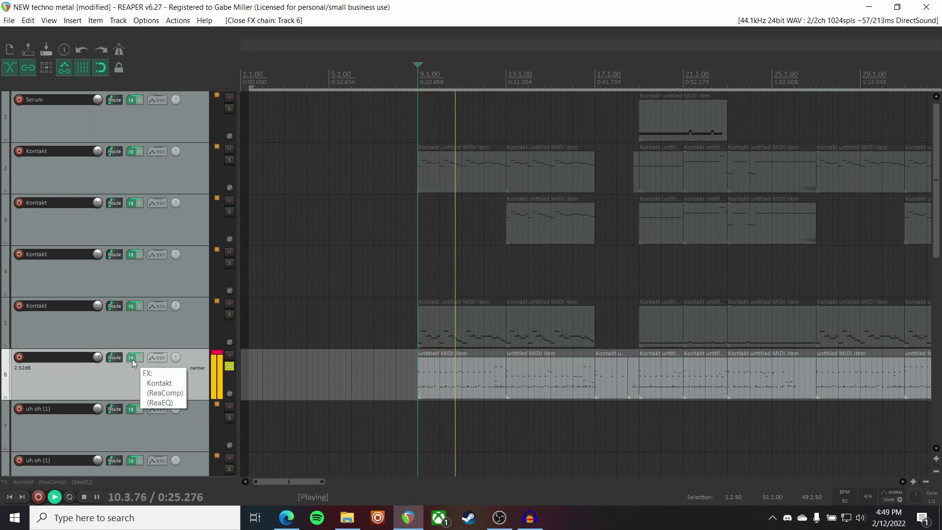
pyautogui.press('space')
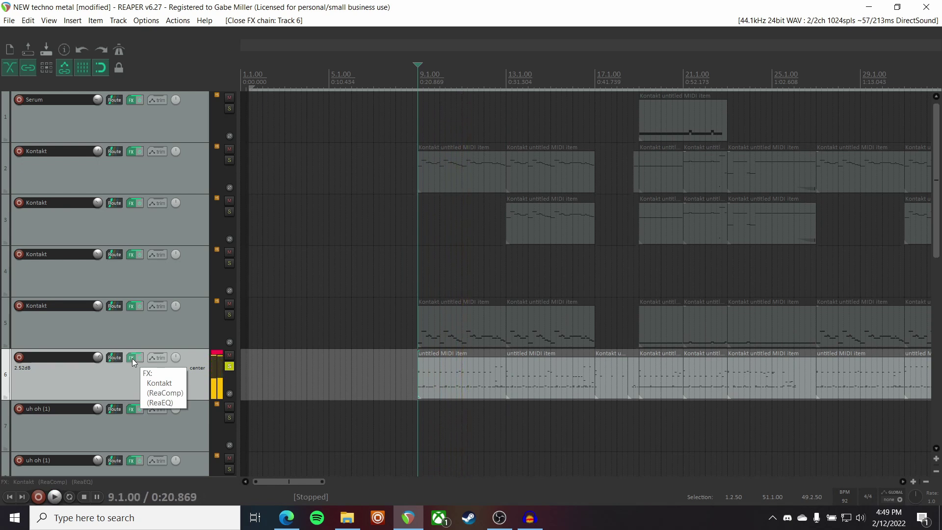
pyautogui.click(132, 358)
pyautogui.moveTo(444, 43); pyautogui.dragTo(430, 46)
pyautogui.press('space')
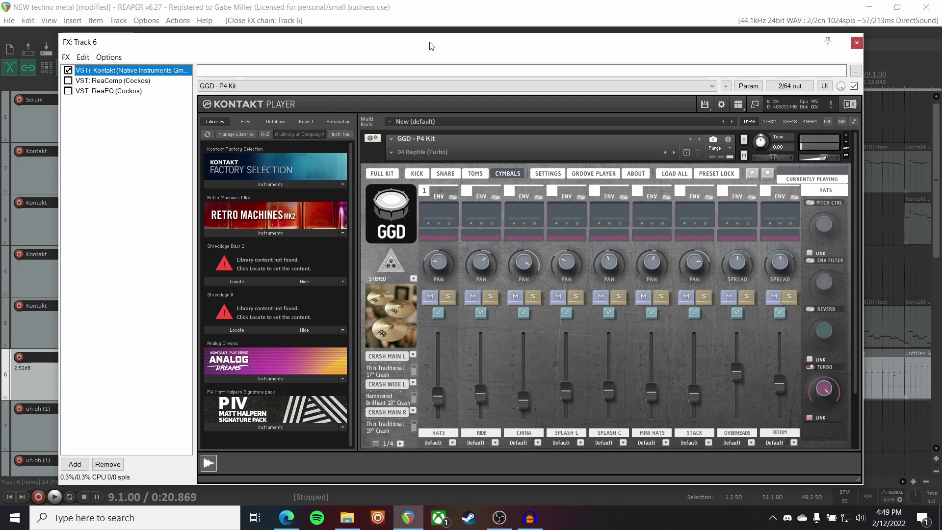
# Browse the GGD P4 Kit mixer's kick, snare, tom and cymbal channels, returning to the full kit.
pyautogui.moveTo(401, 47); pyautogui.dragTo(407, 48)
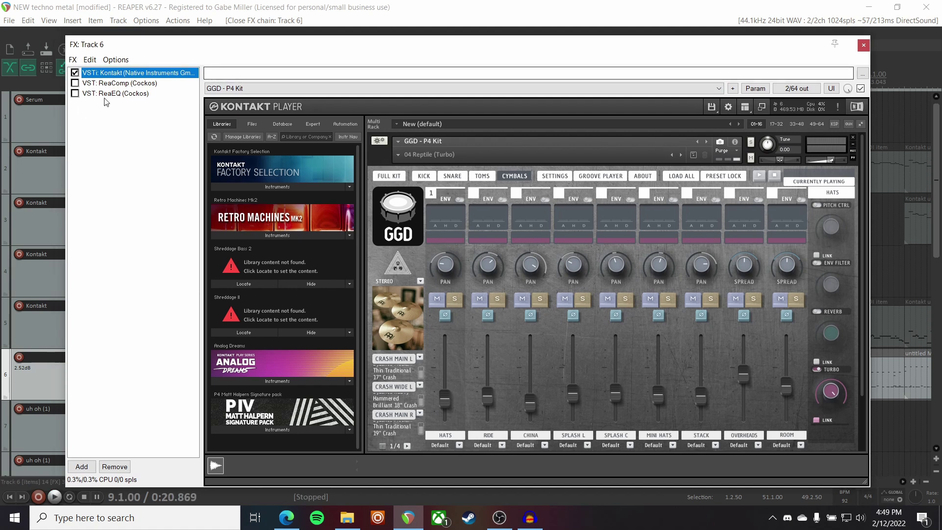
pyautogui.click(424, 175)
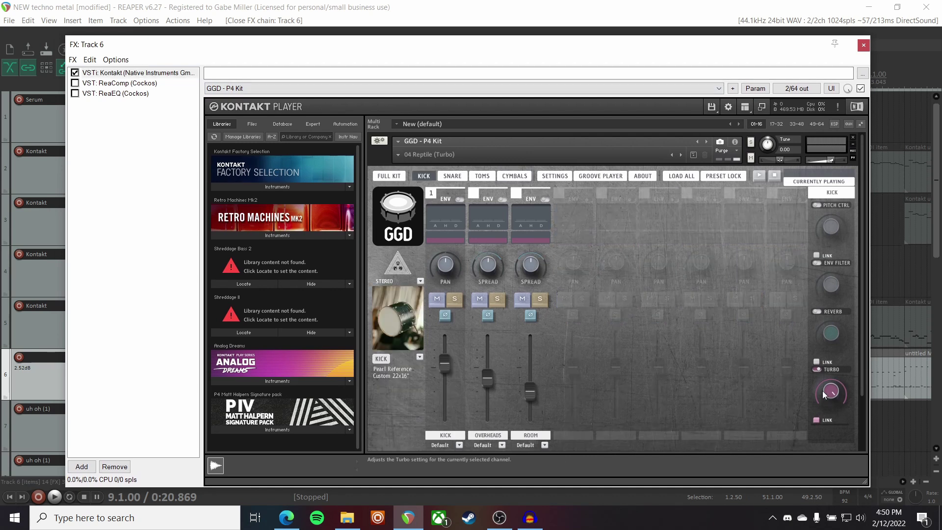
pyautogui.click(452, 176)
pyautogui.click(482, 175)
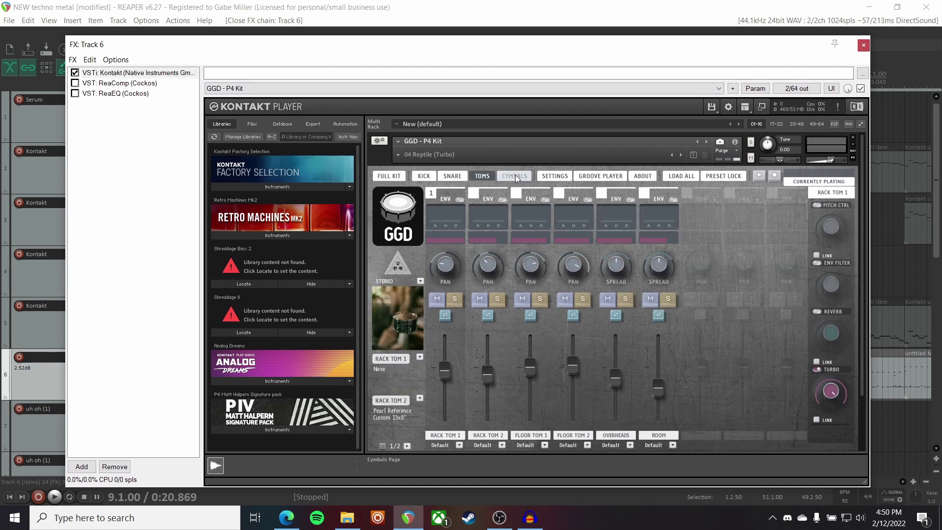
pyautogui.click(515, 176)
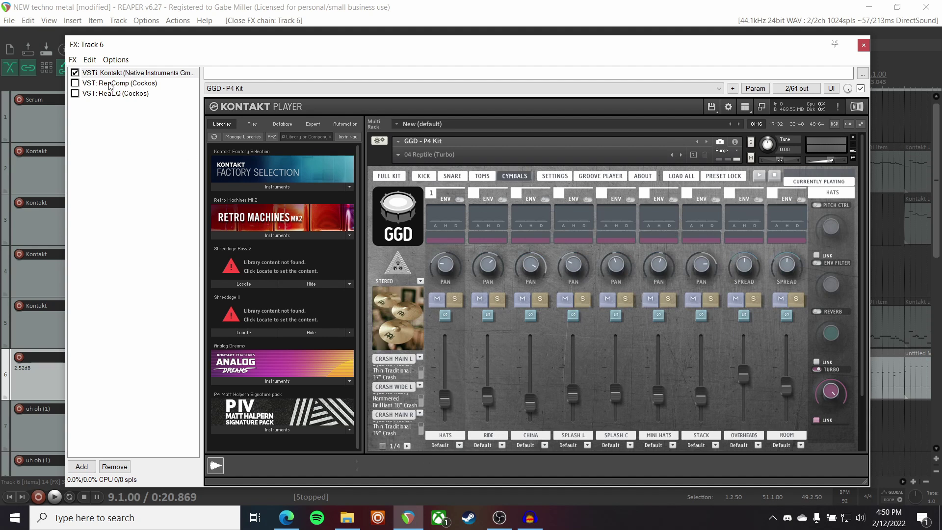
pyautogui.click(388, 176)
# Swap the snare to the VK VKast Bronze Custom 14x6.5" and audition it on the snare mixer page.
pyautogui.click(602, 311)
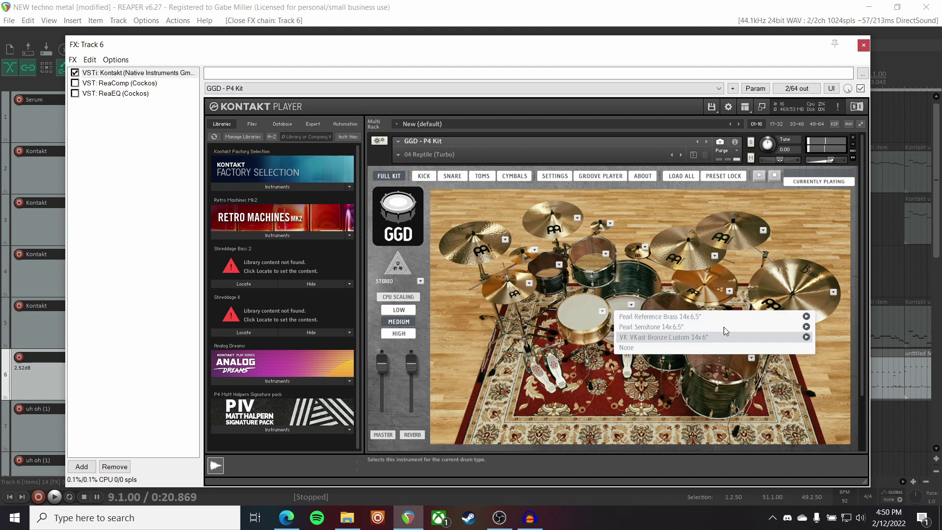
pyautogui.moveTo(571, 57); pyautogui.dragTo(555, 57)
pyautogui.click(630, 328)
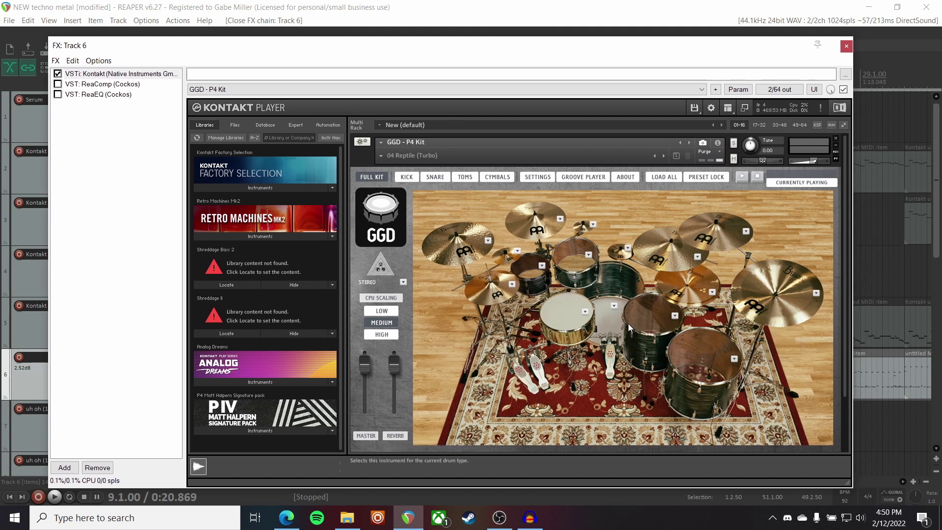
pyautogui.click(585, 312)
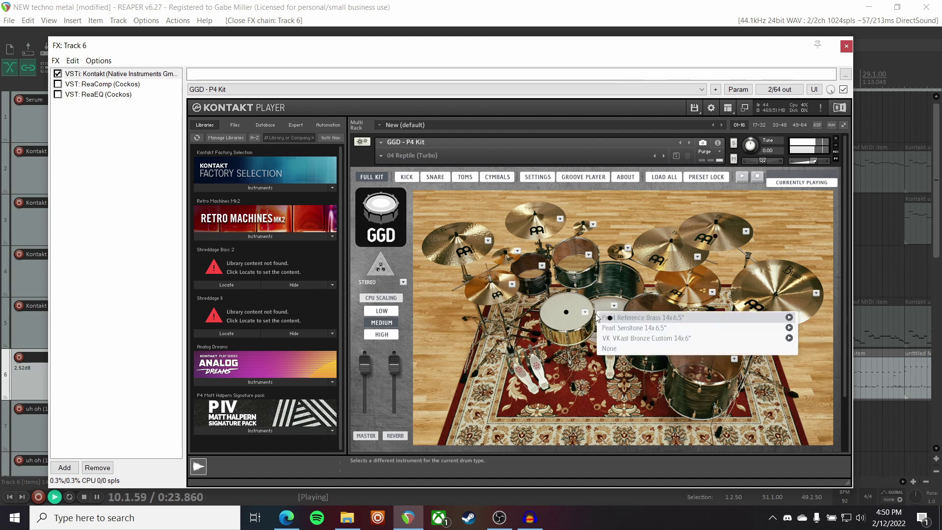
pyautogui.click(612, 330)
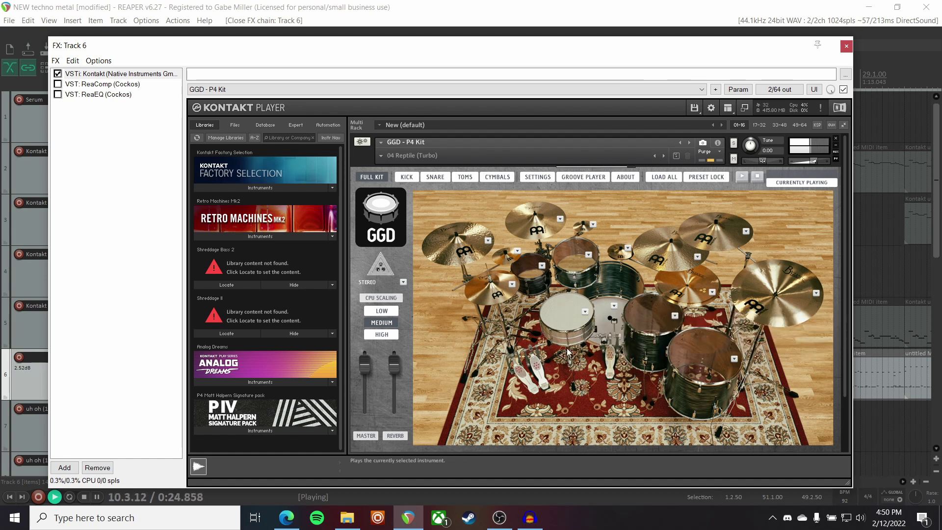
pyautogui.click(585, 312)
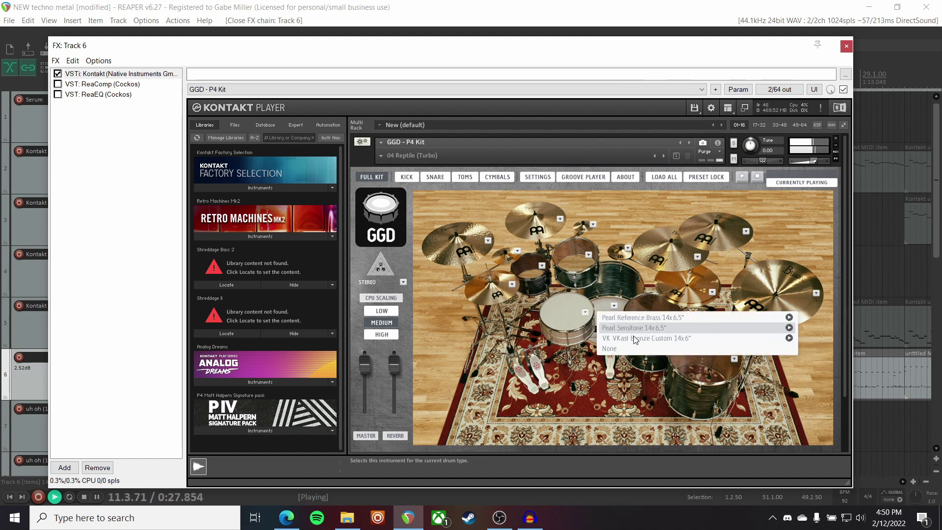
pyautogui.click(623, 340)
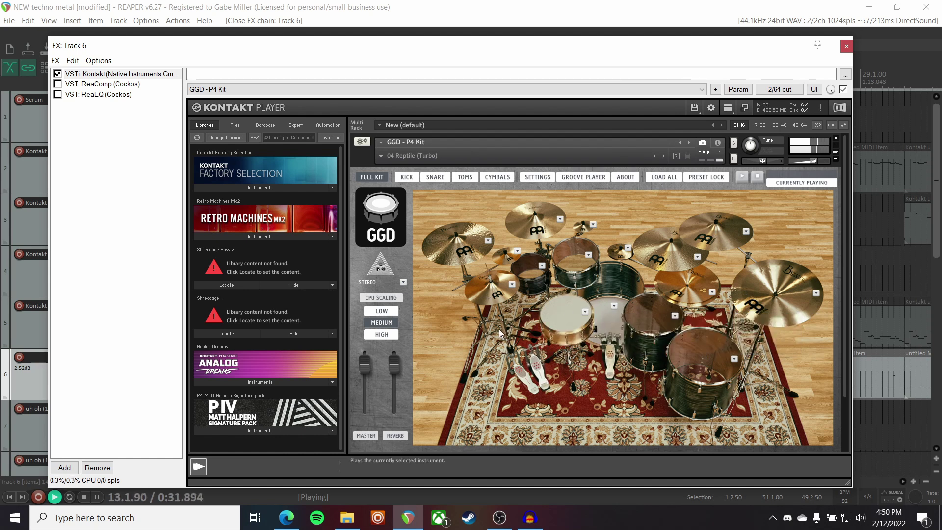
pyautogui.press('space')
pyautogui.click(435, 176)
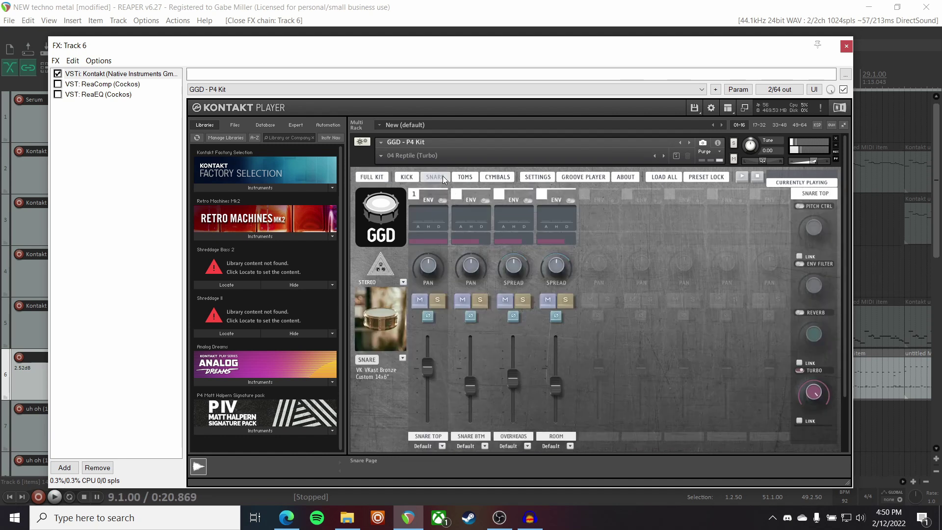
pyautogui.press('space')
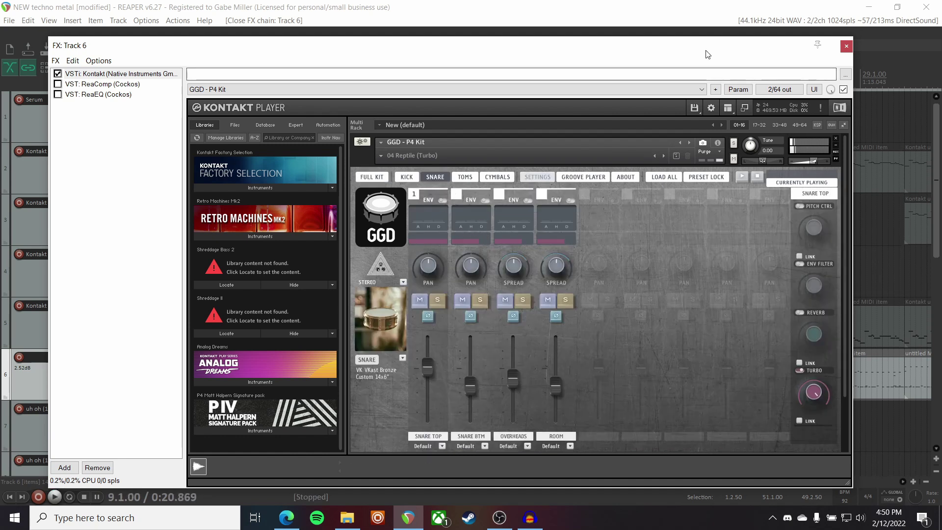
# Turn track 6's ReaComp and ReaEQ back on during playback, then close the effect chain.
pyautogui.click(128, 84)
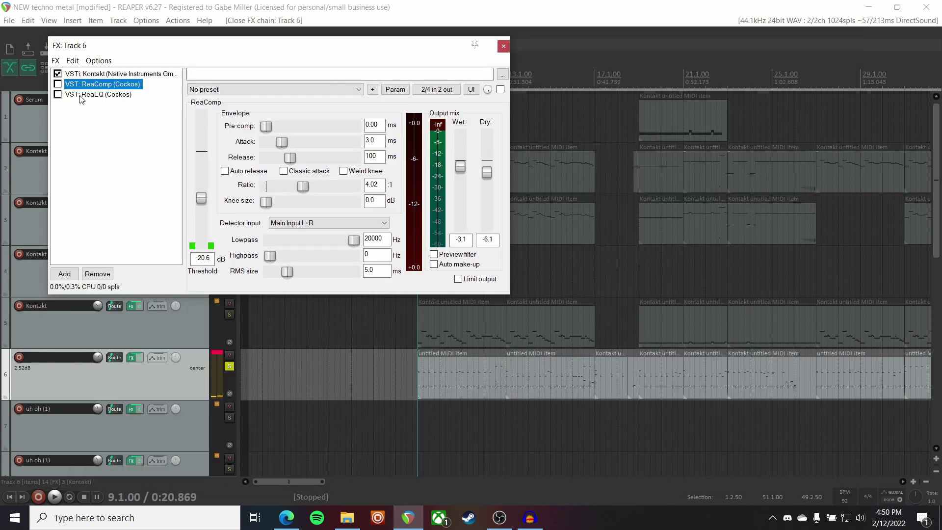
pyautogui.press('space')
pyautogui.click(58, 84)
pyautogui.click(58, 84)
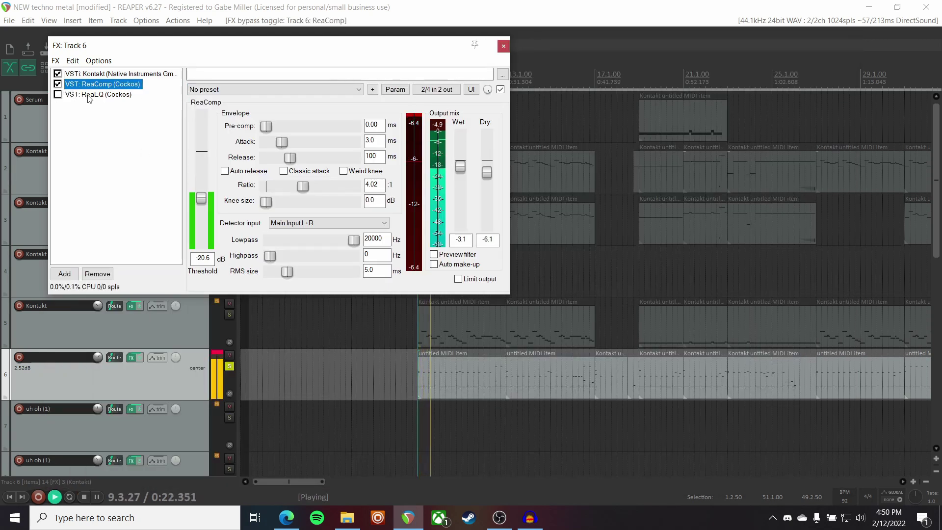
pyautogui.click(58, 95)
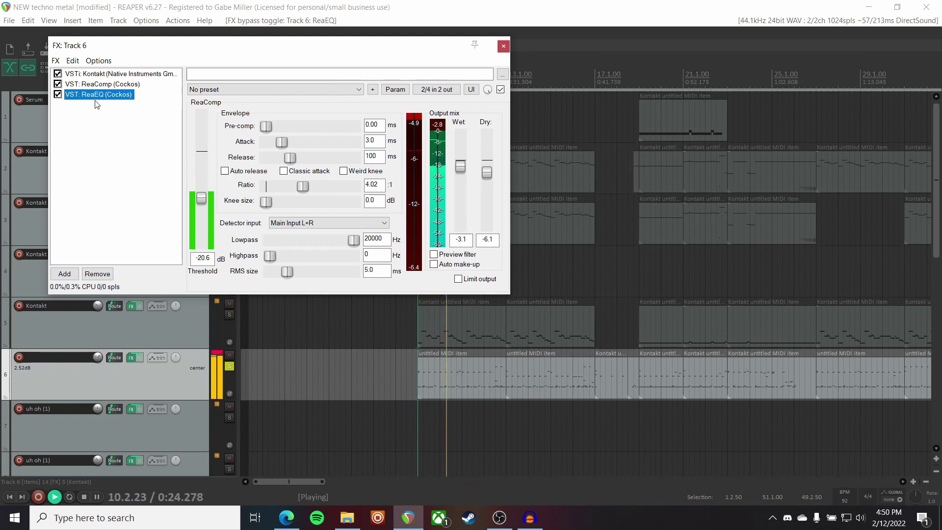
pyautogui.press('space')
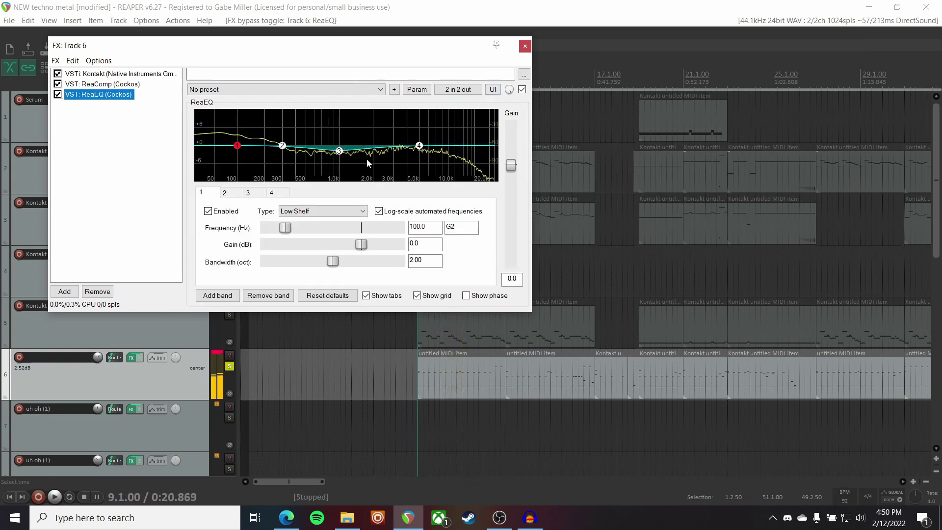
pyautogui.click(525, 48)
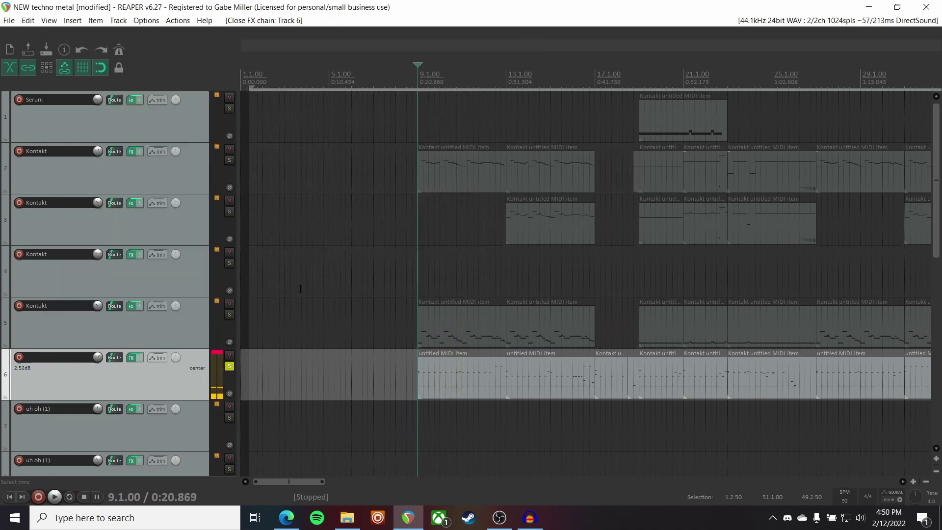
# Unsolo track 6, then briefly solo and audition track 12 before unsoloing it.
pyautogui.click(229, 367)
pyautogui.scroll(-5, 98, 326)
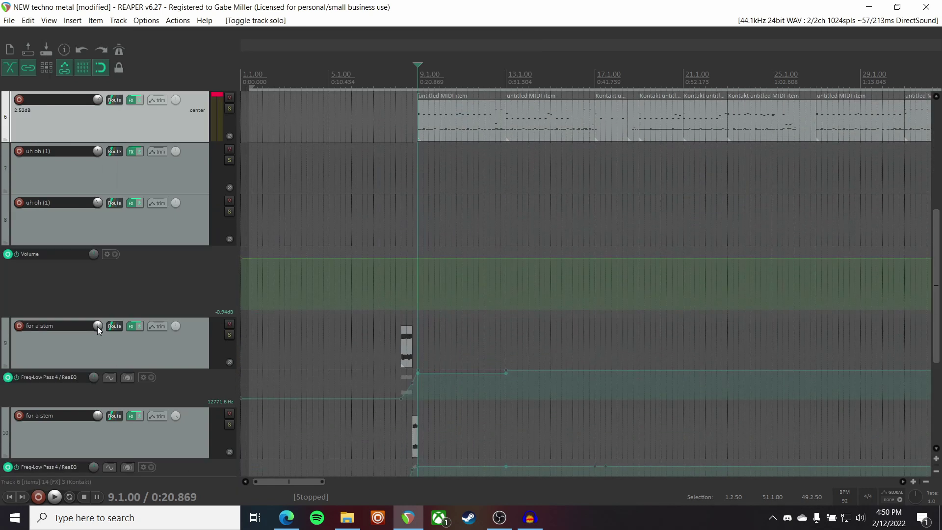
pyautogui.scroll(2, 97, 326)
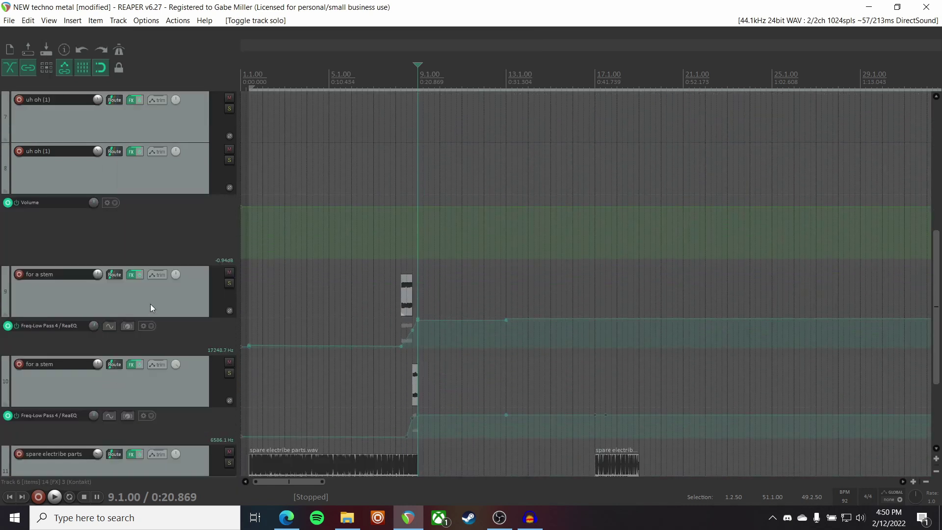
pyautogui.scroll(-3, 150, 304)
pyautogui.click(229, 411)
pyautogui.press('space')
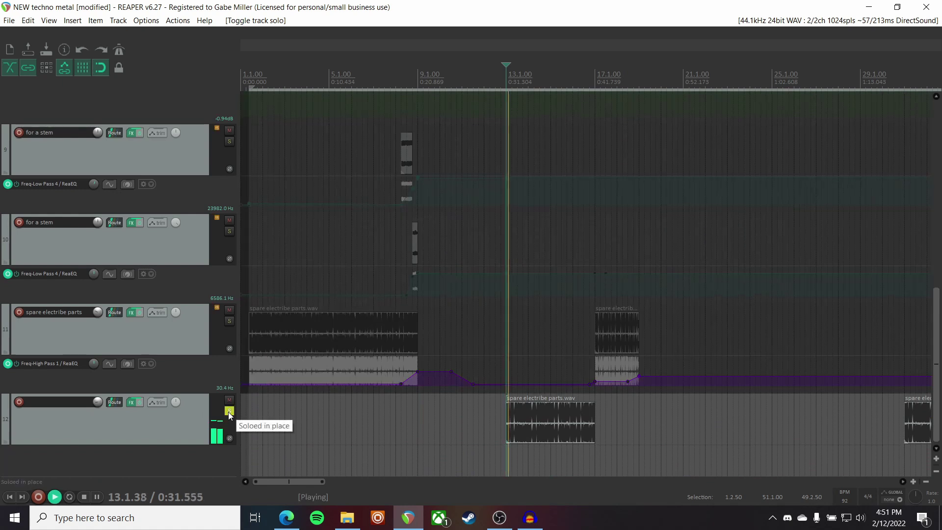
pyautogui.click(228, 411)
pyautogui.press('space')
# Play the full arrangement while scrolling through it, then restart playback from bar 19.
pyautogui.scroll(8, 170, 338)
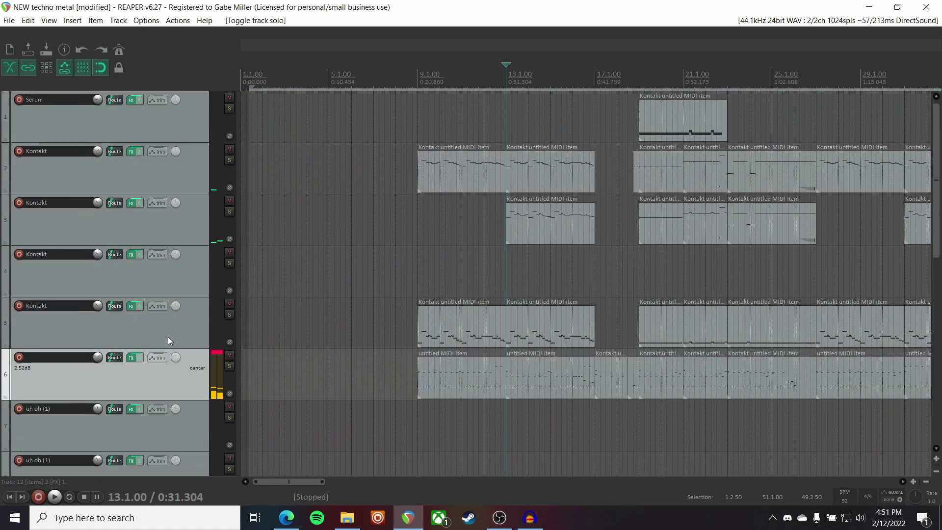
pyautogui.press('space')
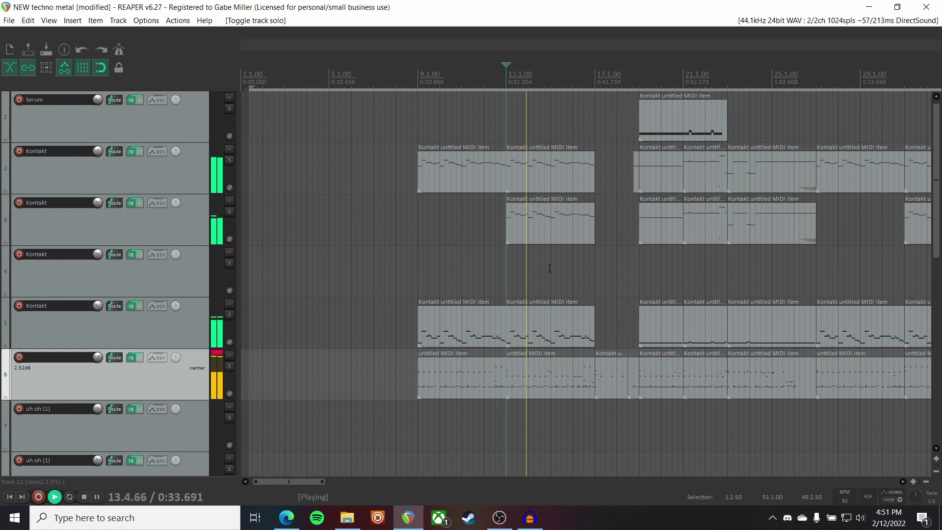
pyautogui.hscroll(3, 549, 268)
pyautogui.hscroll(1, 549, 268)
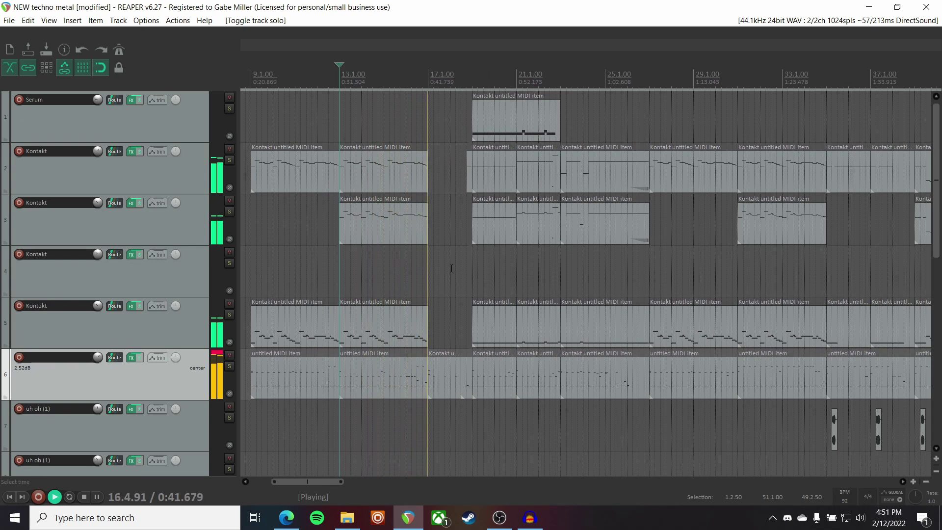
pyautogui.scroll(-6, 154, 277)
pyautogui.press('space')
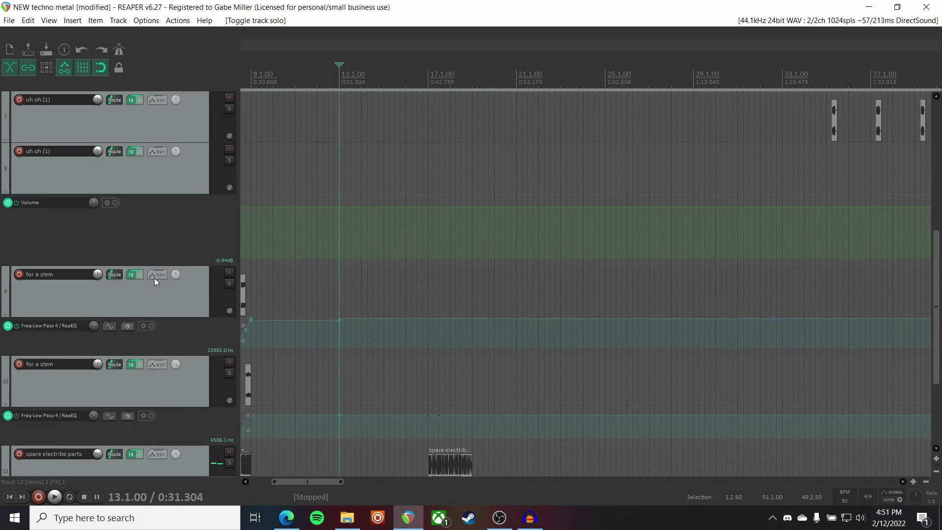
pyautogui.scroll(5, 154, 278)
pyautogui.scroll(1, 154, 278)
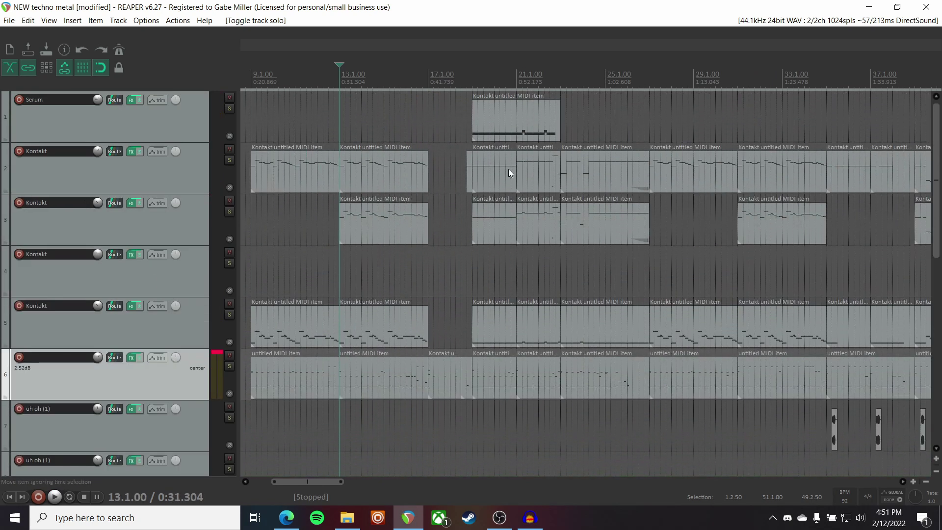
pyautogui.hscroll(3, 401, 77)
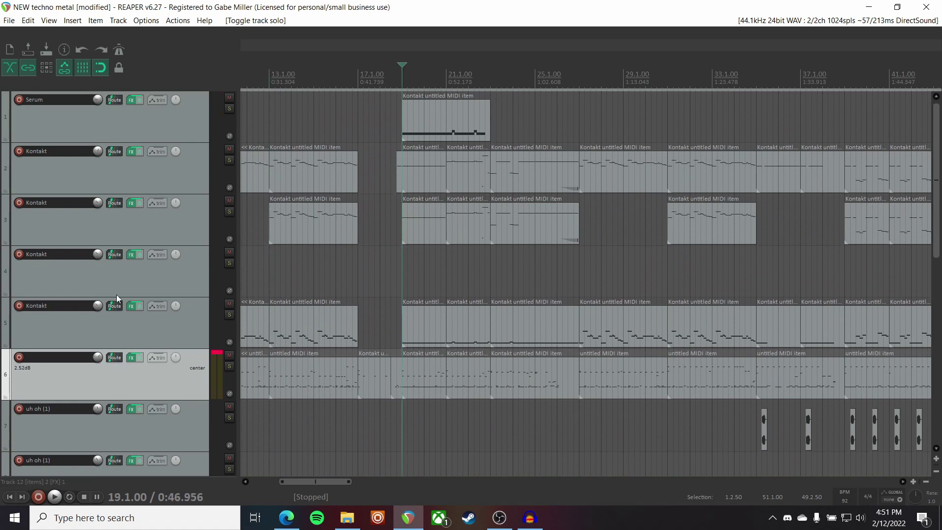
pyautogui.scroll(-3, 148, 284)
pyautogui.scroll(3, 148, 284)
pyautogui.press('space')
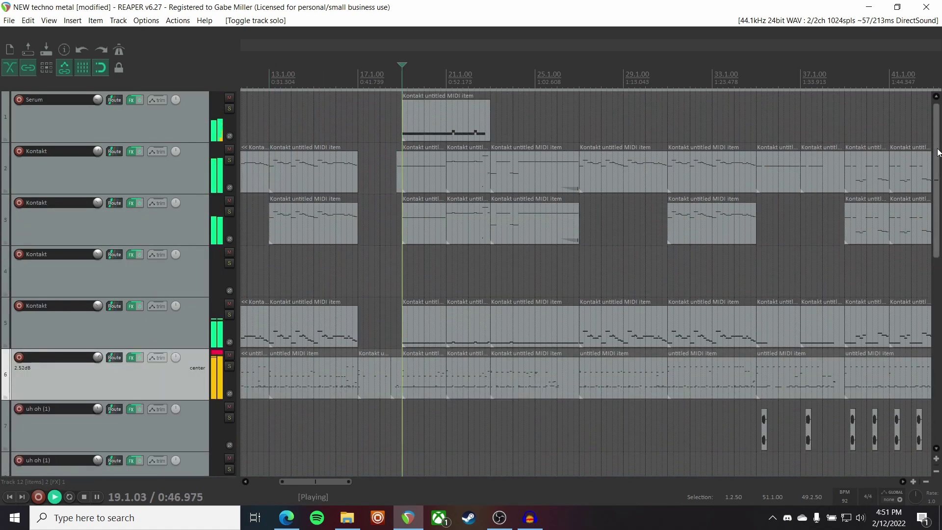
# Look over a Kontakt MIDI item's notes, then close the note editor.
pyautogui.rightClick(125, 254)
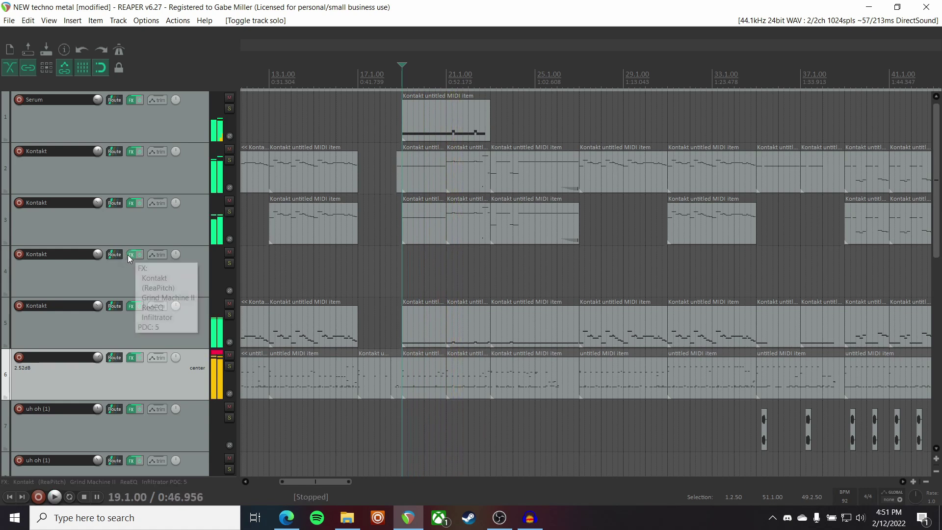
pyautogui.click(162, 279)
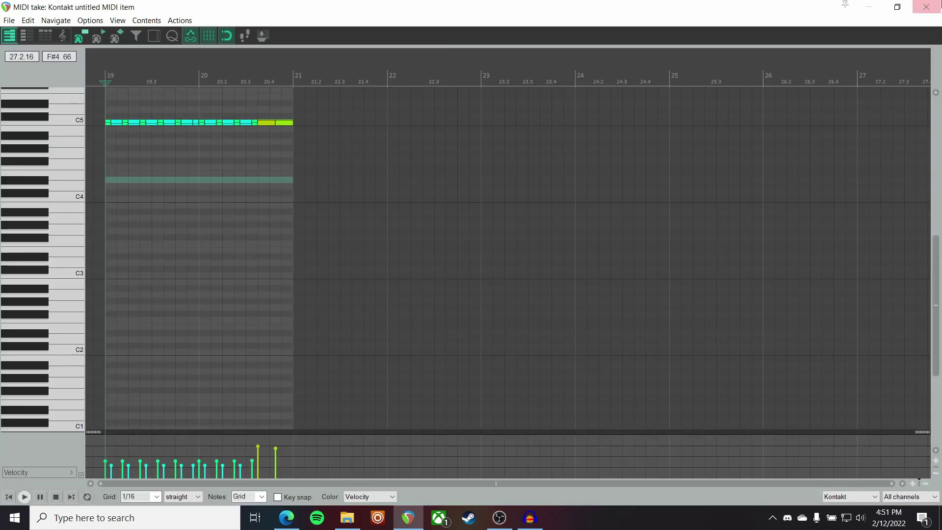
pyautogui.click(926, 7)
# Solo the Serum track and play it from bar 21.
pyautogui.click(230, 109)
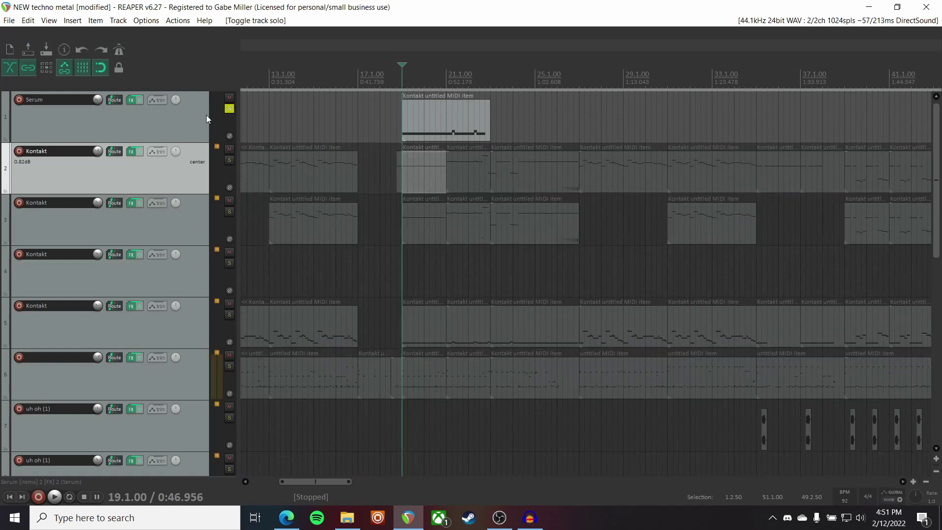
pyautogui.click(206, 115)
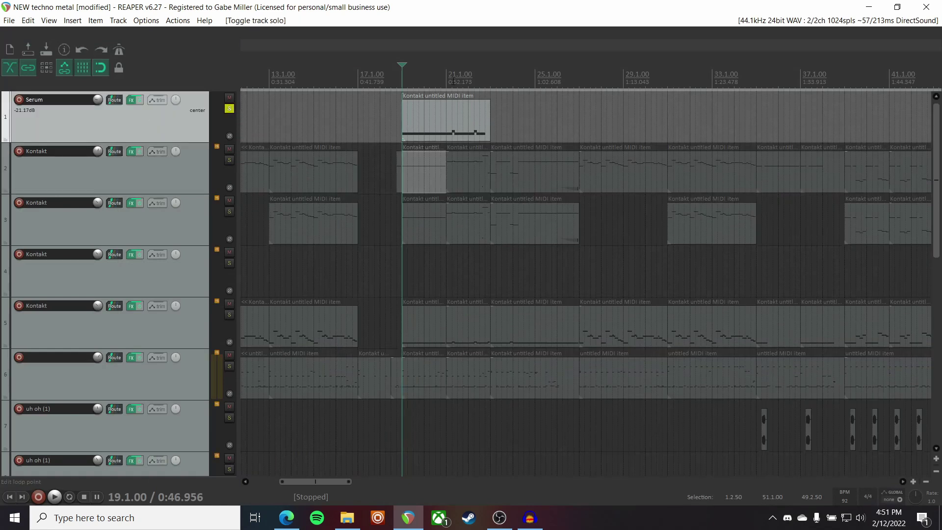
pyautogui.click(446, 69)
pyautogui.press('space')
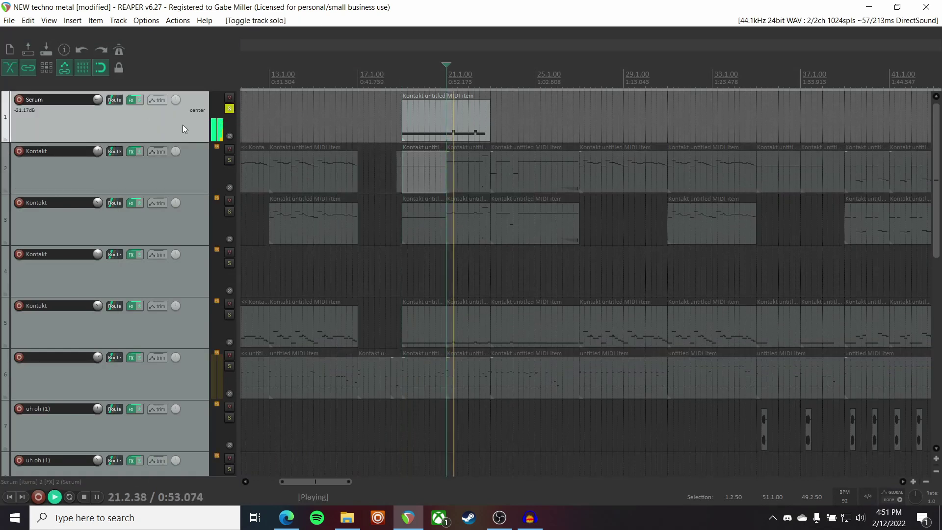
pyautogui.press('space')
# Check the Serum MIDI item's notes and set the position to the item's start.
pyautogui.doubleClick(448, 125)
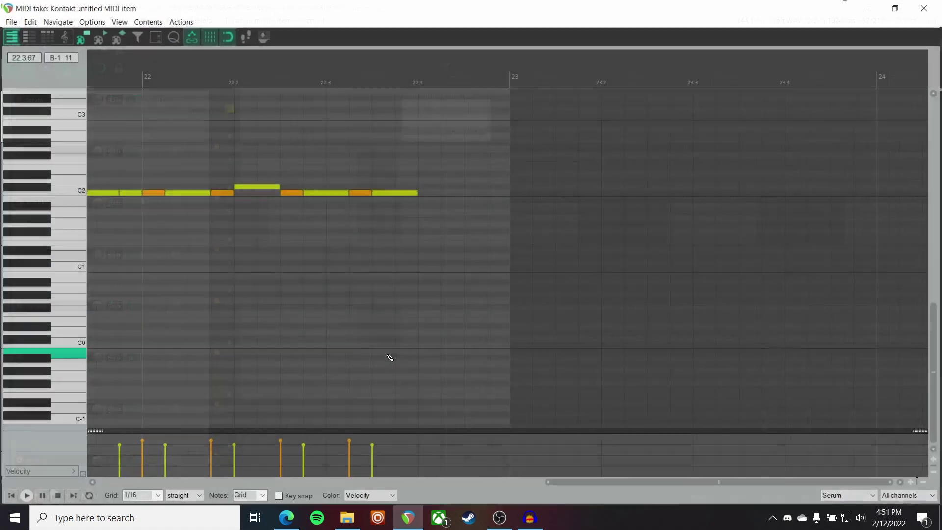
pyautogui.click(923, 8)
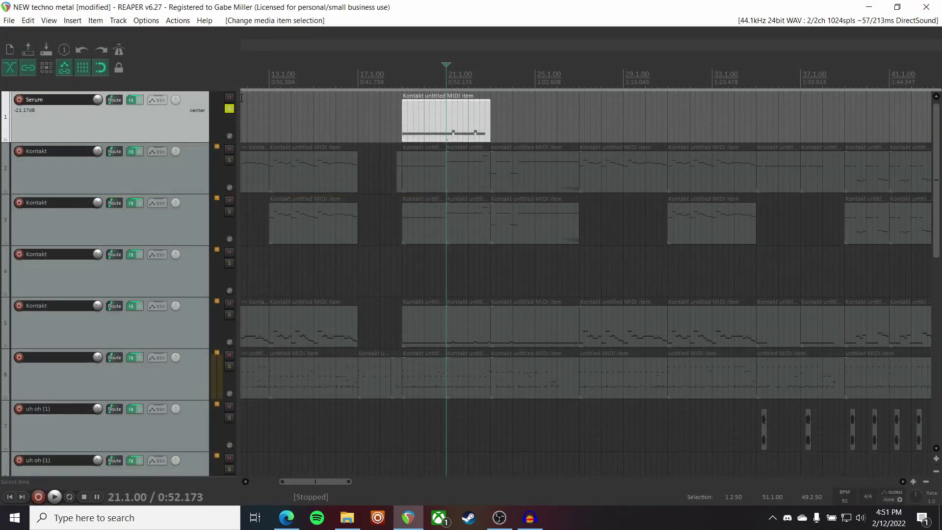
pyautogui.click(404, 78)
# Play the Serum 'BA D_Bass 1 [DU]' patch and review its FX tab, then close track 1's chain.
pyautogui.click(132, 100)
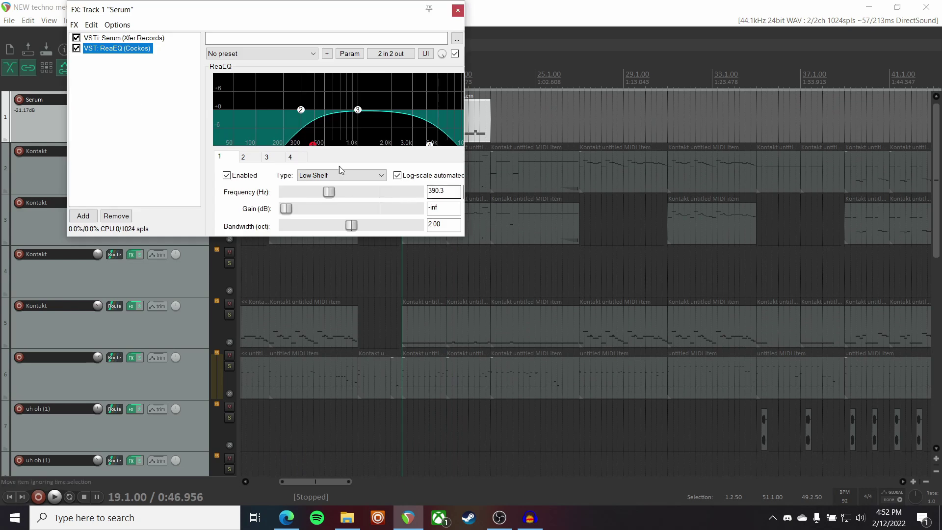
pyautogui.click(122, 40)
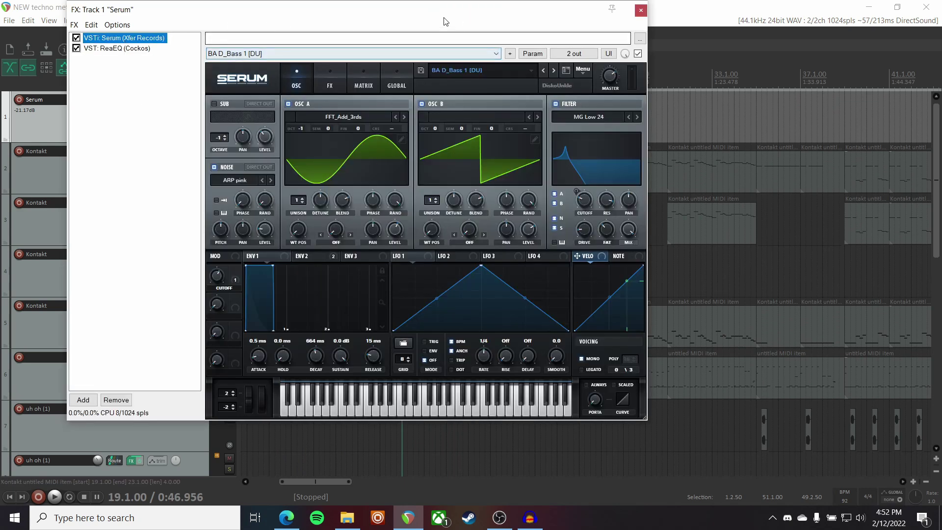
pyautogui.moveTo(447, 15); pyautogui.dragTo(472, 45)
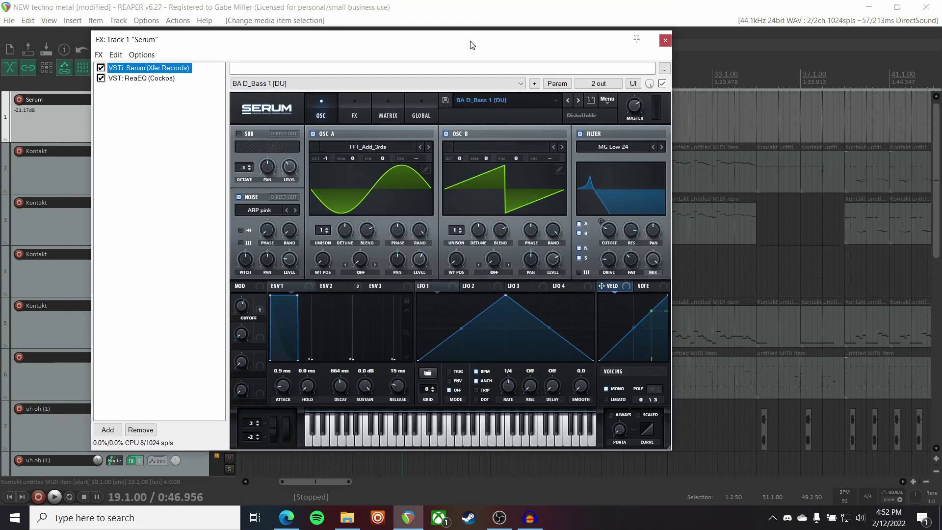
pyautogui.press('space')
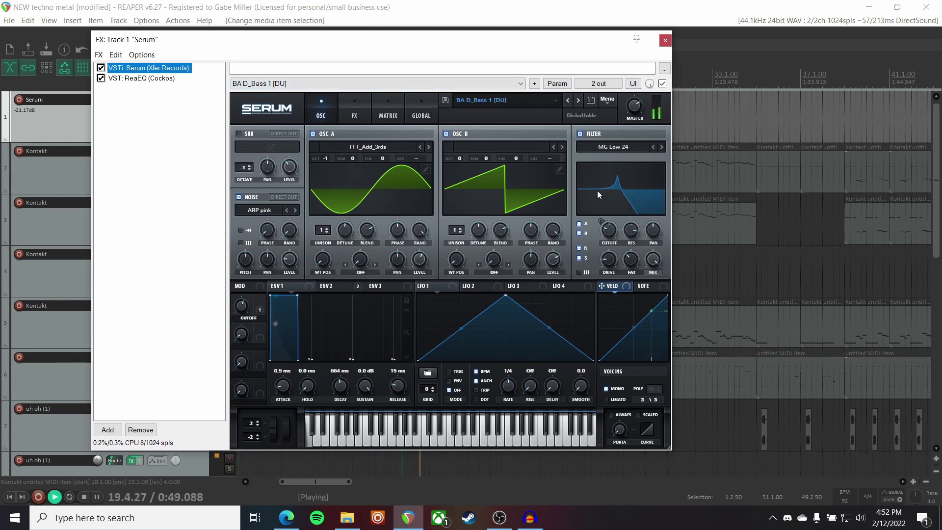
pyautogui.click(354, 107)
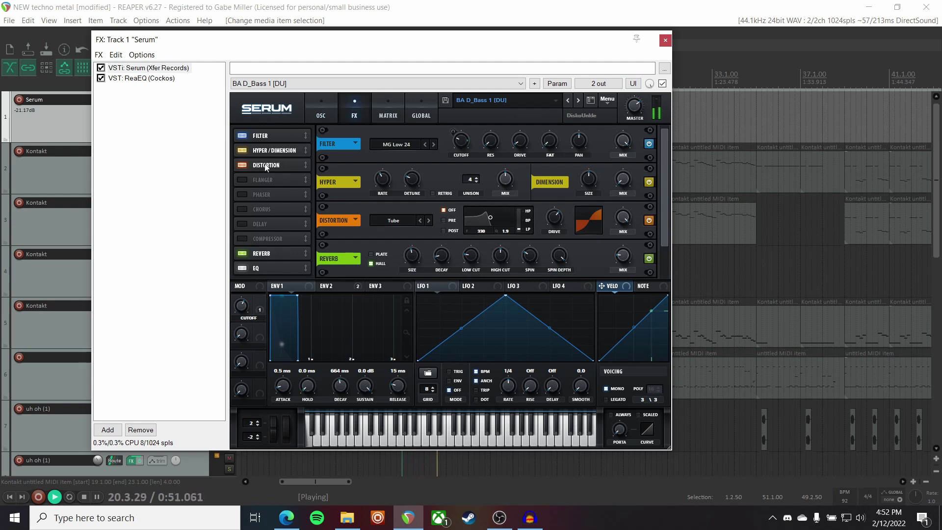
pyautogui.click(665, 40)
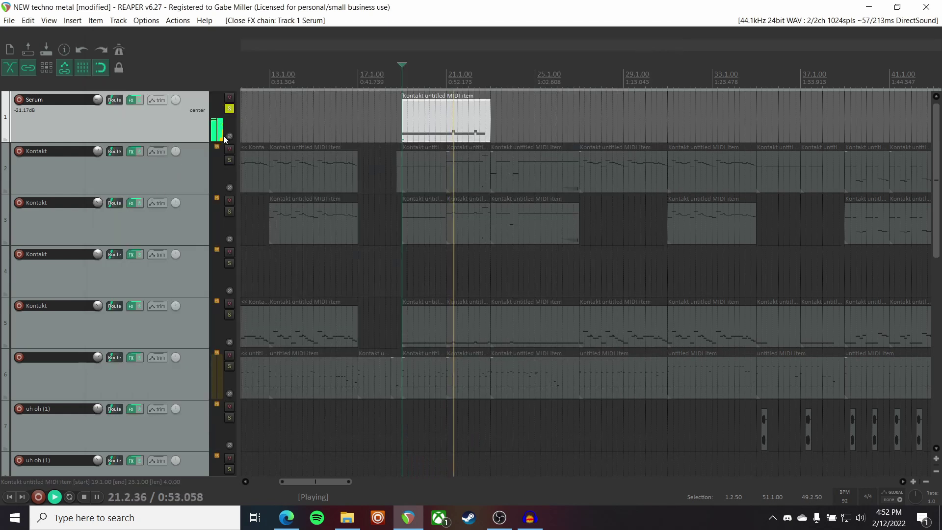
# Unsolo the Serum track and play back the full arrangement.
pyautogui.click(229, 108)
pyautogui.press('space')
pyautogui.press('space')
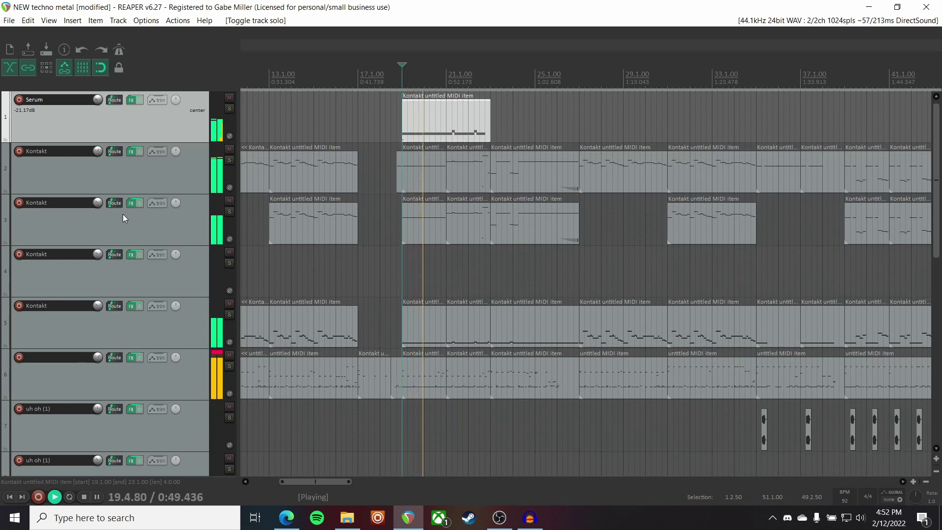
pyautogui.scroll(-4, 126, 213)
pyautogui.scroll(4, 126, 214)
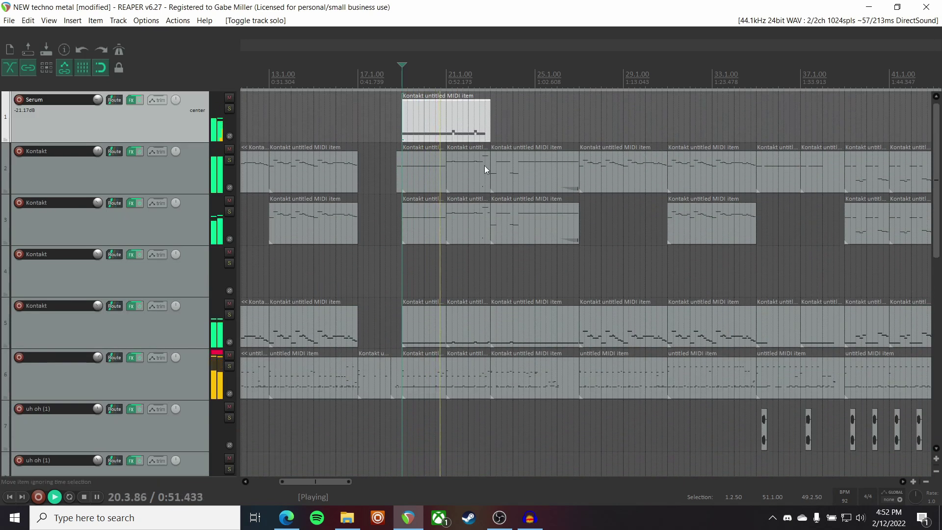
pyautogui.press('space')
# Review the notes of the track 2 Kontakt clip in the MIDI editor.
pyautogui.click(561, 168)
pyautogui.doubleClick(564, 171)
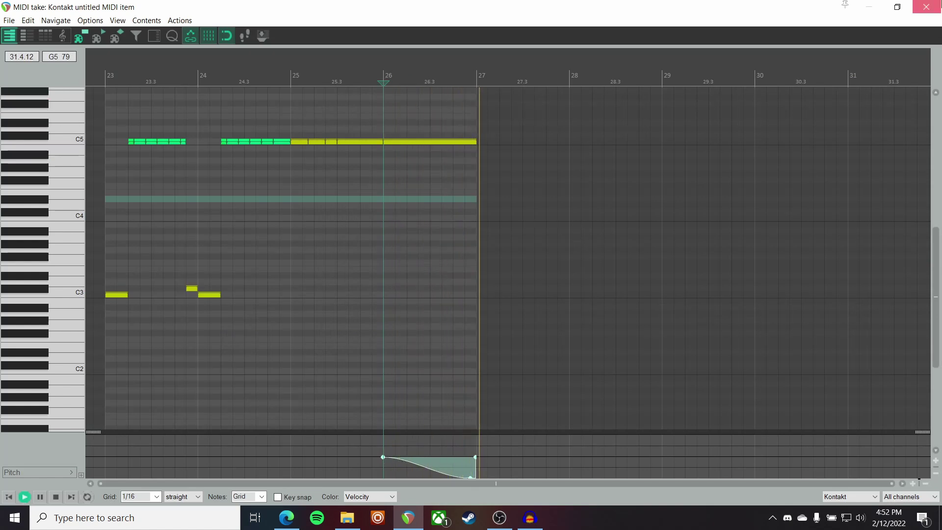
pyautogui.press('Escape')
# Scroll through the arrangement while playing part of it back.
pyautogui.hscroll(5, 541, 222)
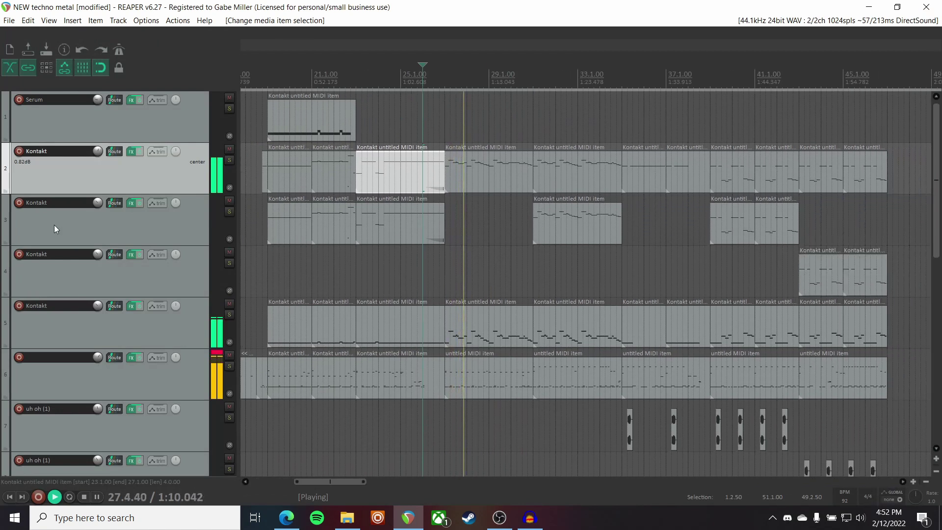
pyautogui.scroll(-1, 54, 225)
pyautogui.press('space')
pyautogui.hscroll(5, 482, 83)
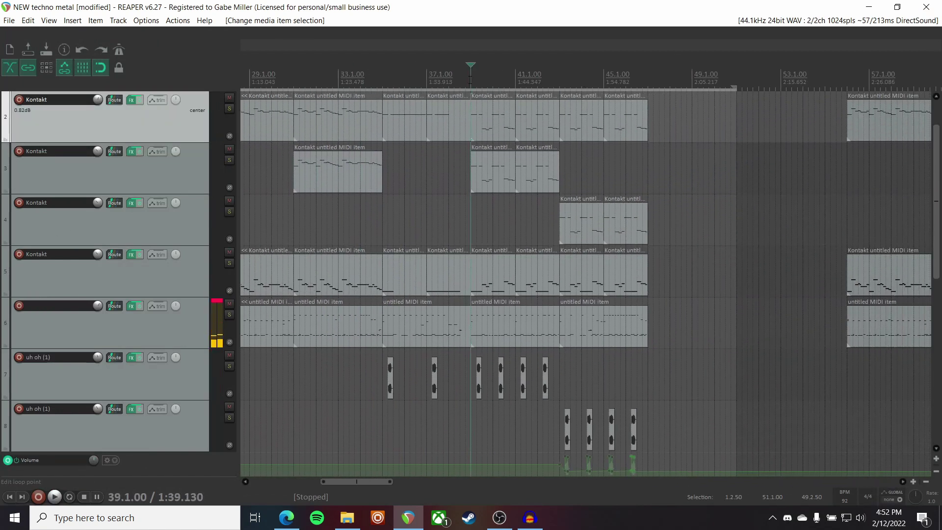
pyautogui.press('space')
pyautogui.scroll(-3, 116, 276)
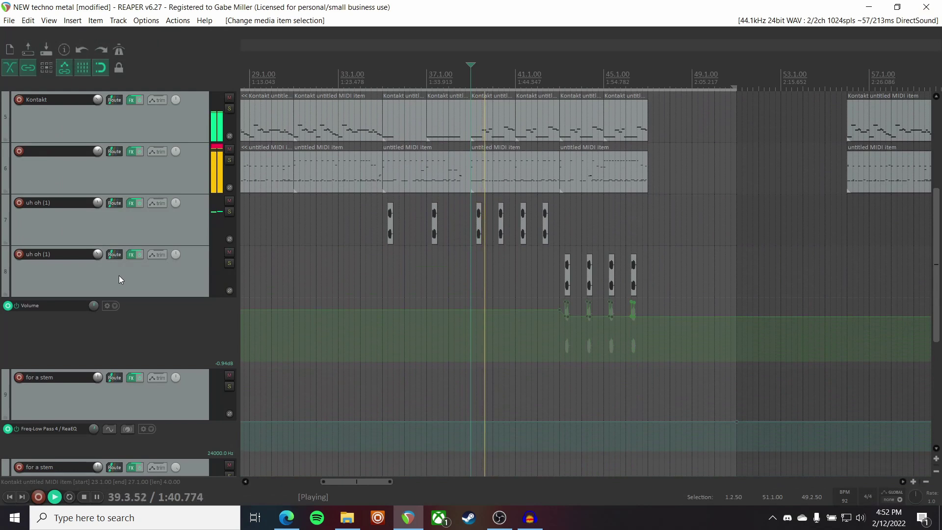
pyautogui.scroll(3, 119, 275)
pyautogui.scroll(3, 494, 352)
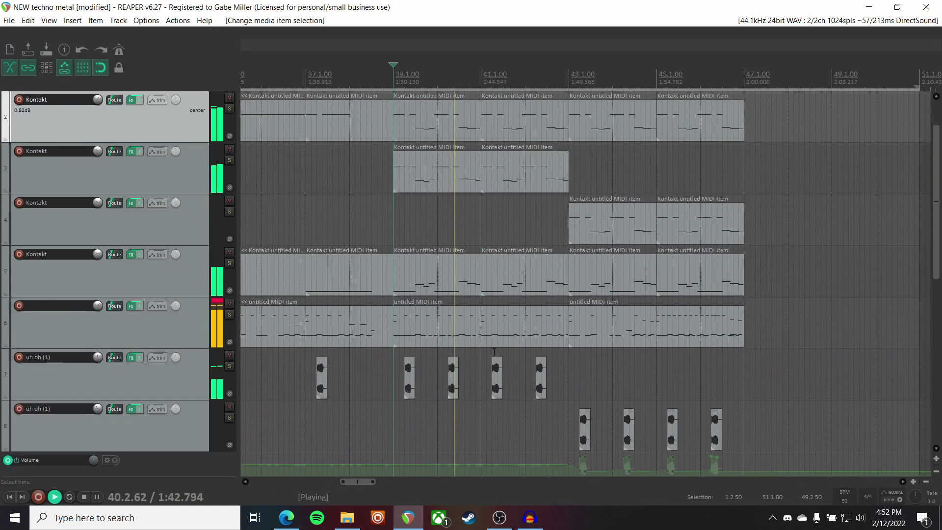
pyautogui.press('space')
# Solo track 7, the first 'uh oh (1)' track, and play it from bar 39.
pyautogui.click(229, 366)
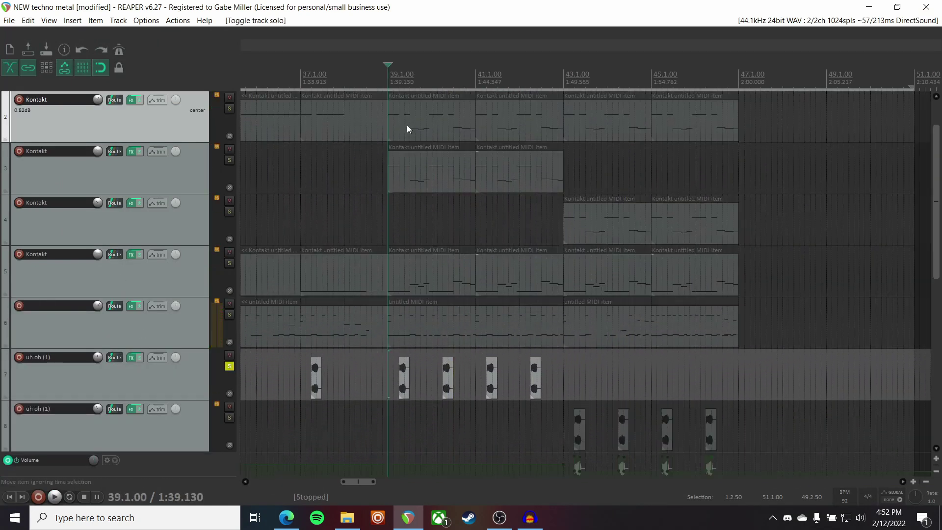
pyautogui.click(402, 83)
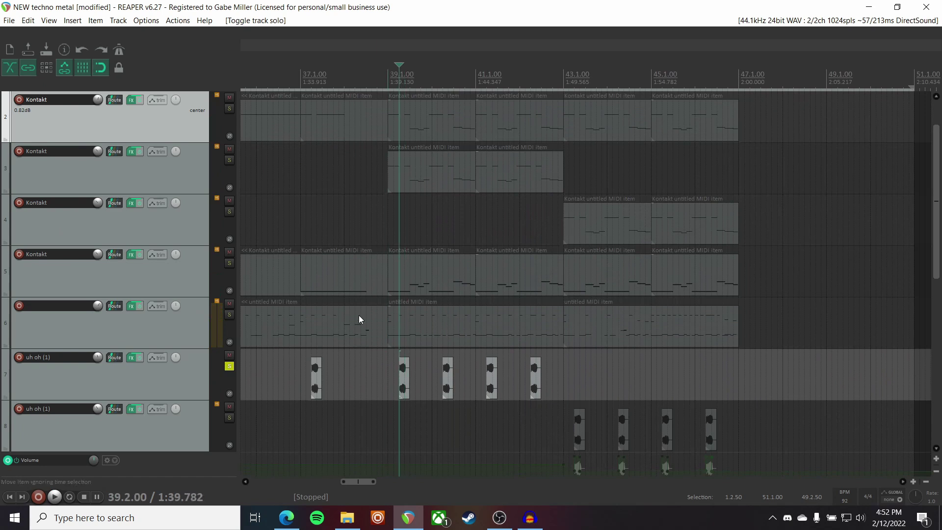
pyautogui.click(401, 395)
pyautogui.press('space')
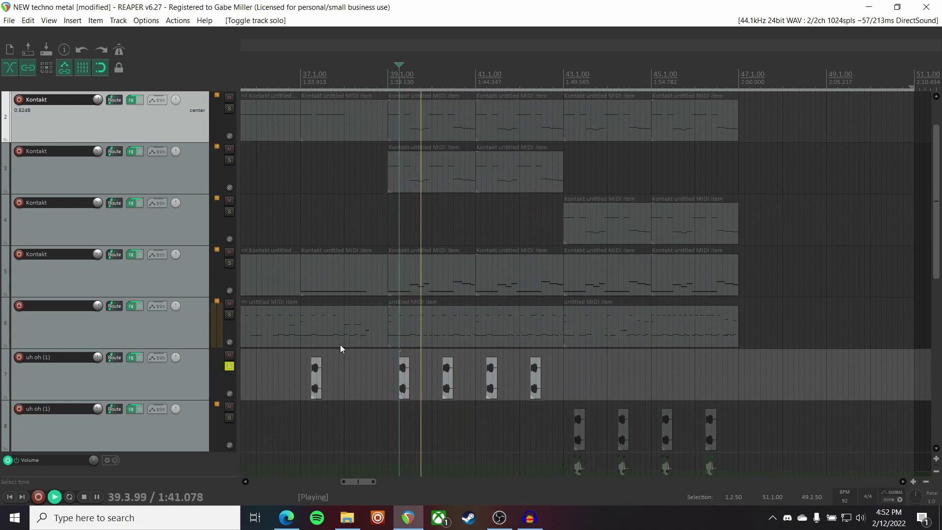
pyautogui.press('space')
pyautogui.press('space')
pyautogui.press('space')
# Unsolo track 7, move the edit cursor to bar 43, and solo track 8.
pyautogui.click(229, 366)
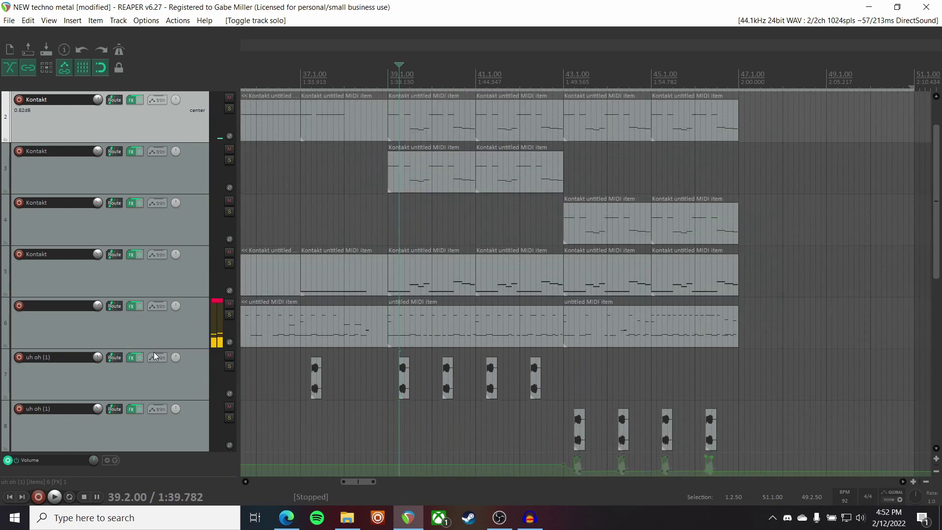
pyautogui.scroll(-3, 147, 343)
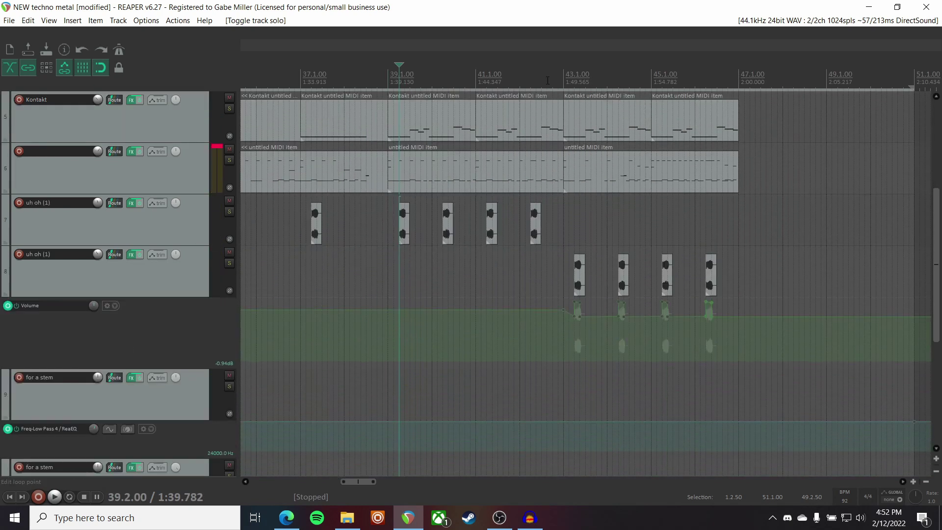
pyautogui.click(564, 82)
pyautogui.hscroll(3, 588, 211)
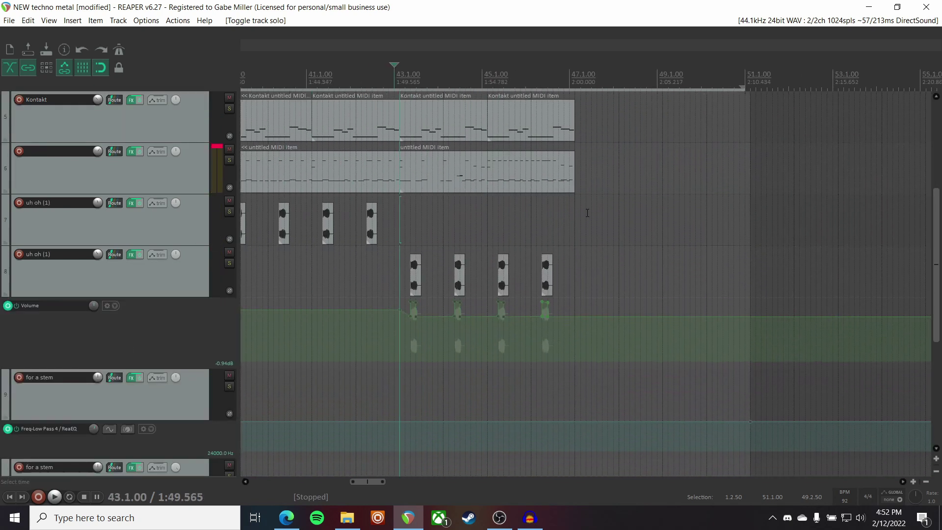
pyautogui.scroll(1, 231, 314)
pyautogui.click(230, 315)
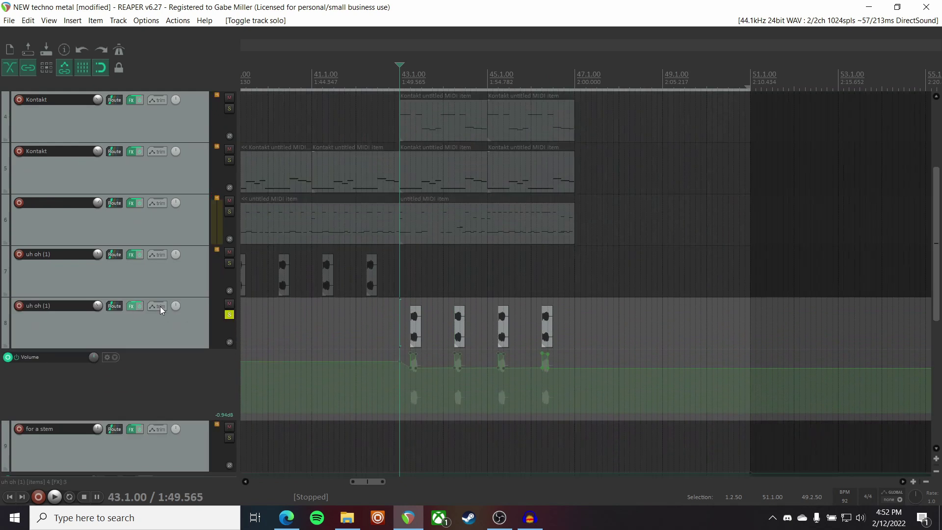
# Check track 8's effects chain, unsolo it, and play the full mix from bar 43.
pyautogui.click(131, 305)
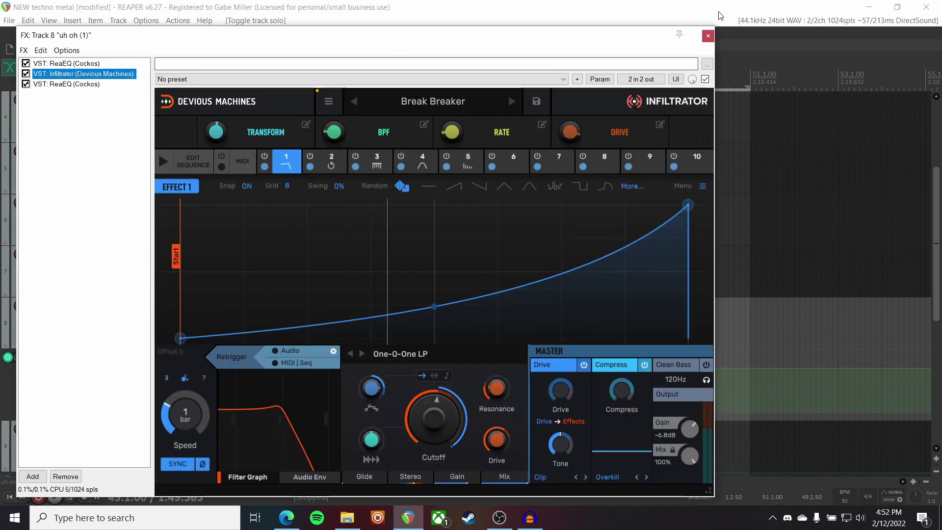
pyautogui.click(708, 36)
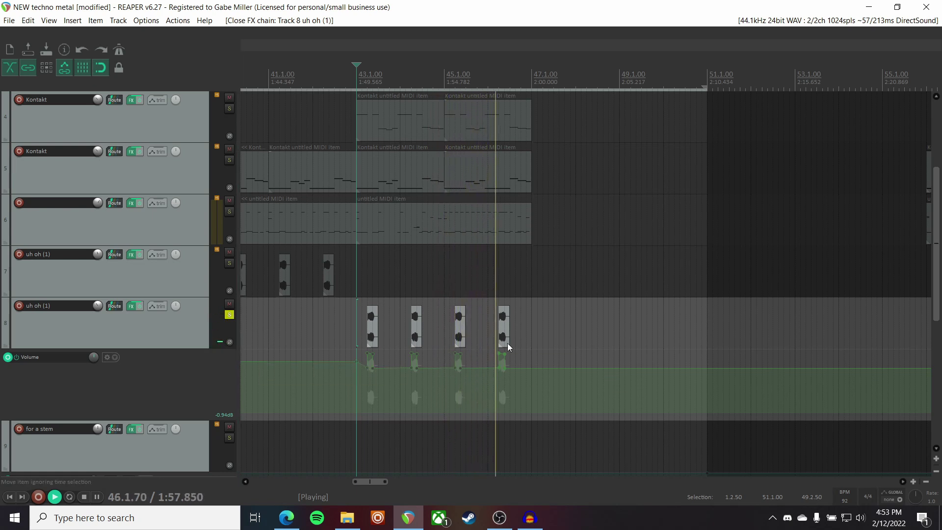
pyautogui.click(229, 314)
pyautogui.press('space')
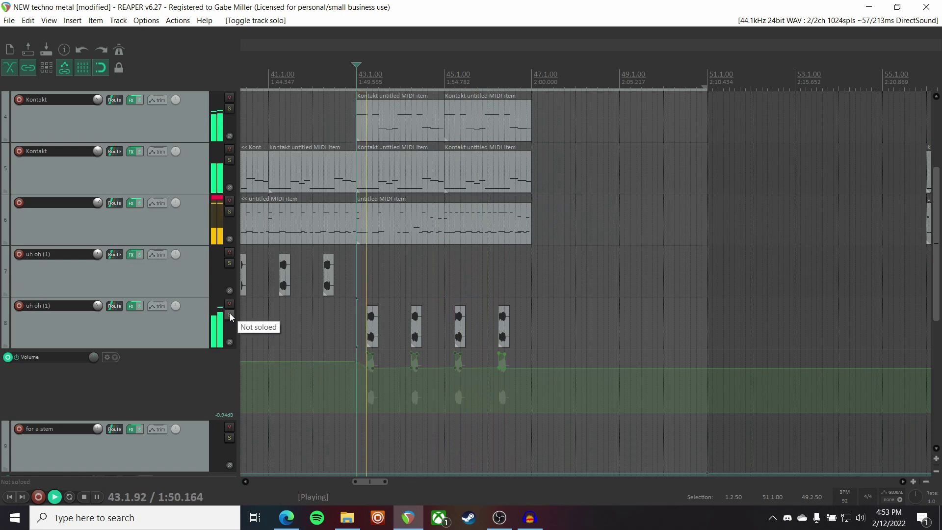
pyautogui.scroll(2, 149, 279)
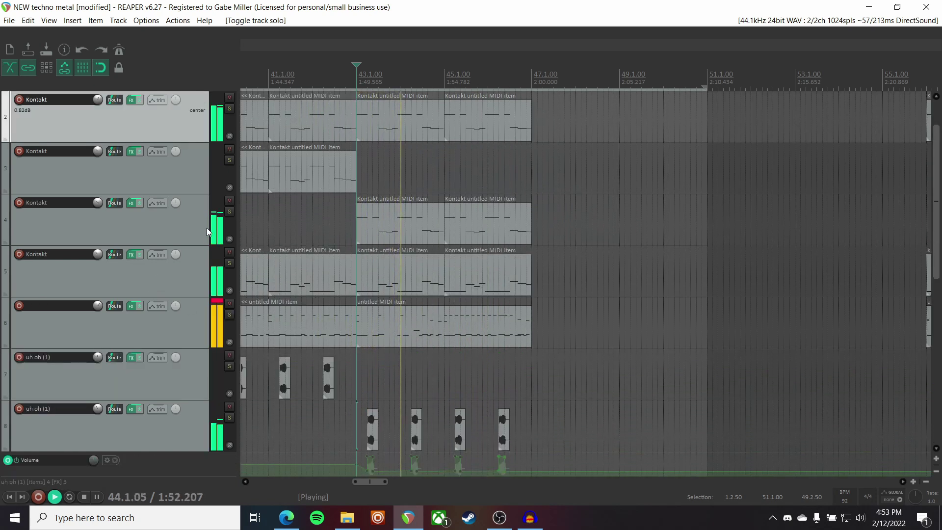
pyautogui.press('space')
# Solo Kontakt track 4, inspect its Infiltrator effect, then take it out of solo.
pyautogui.click(229, 212)
pyautogui.click(163, 220)
pyautogui.press('space')
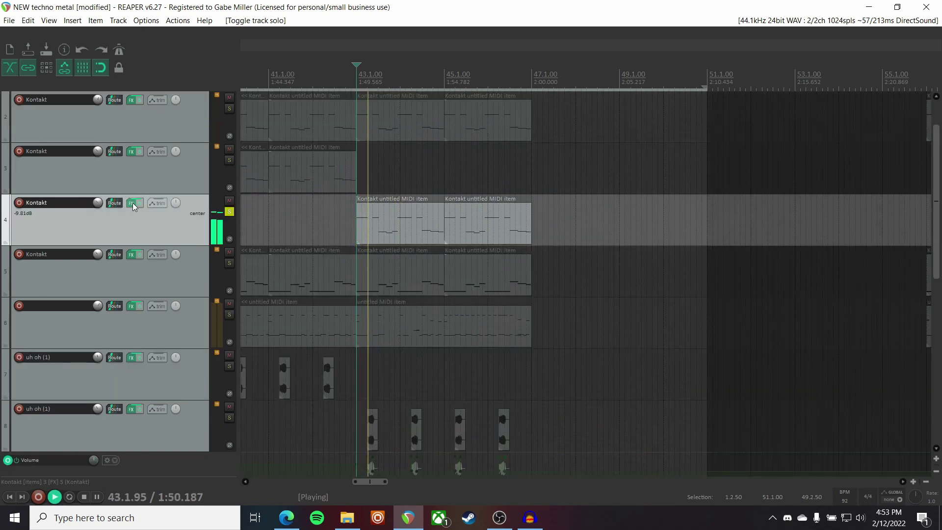
pyautogui.click(131, 203)
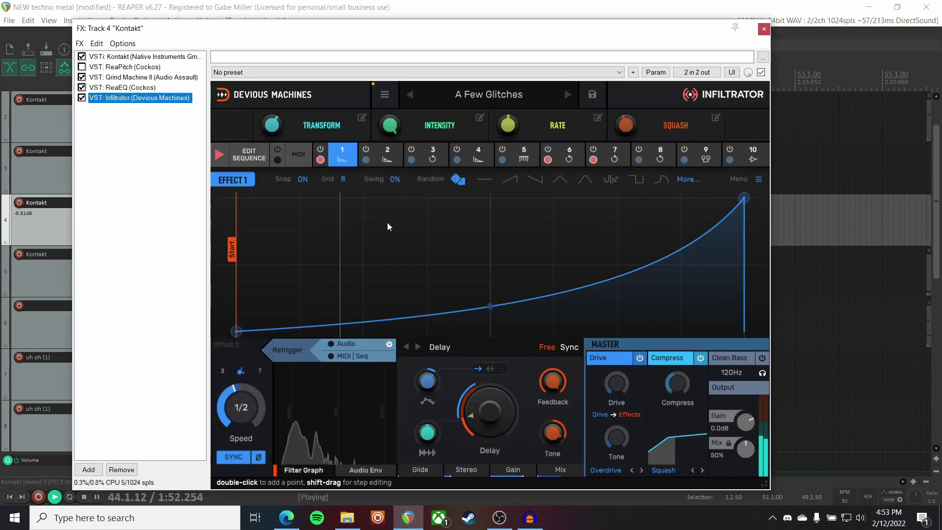
pyautogui.click(764, 29)
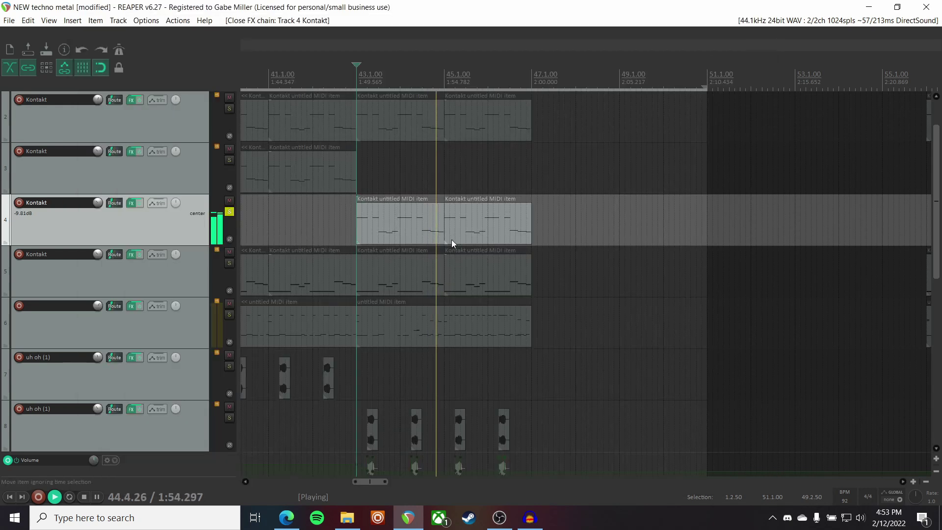
pyautogui.click(229, 212)
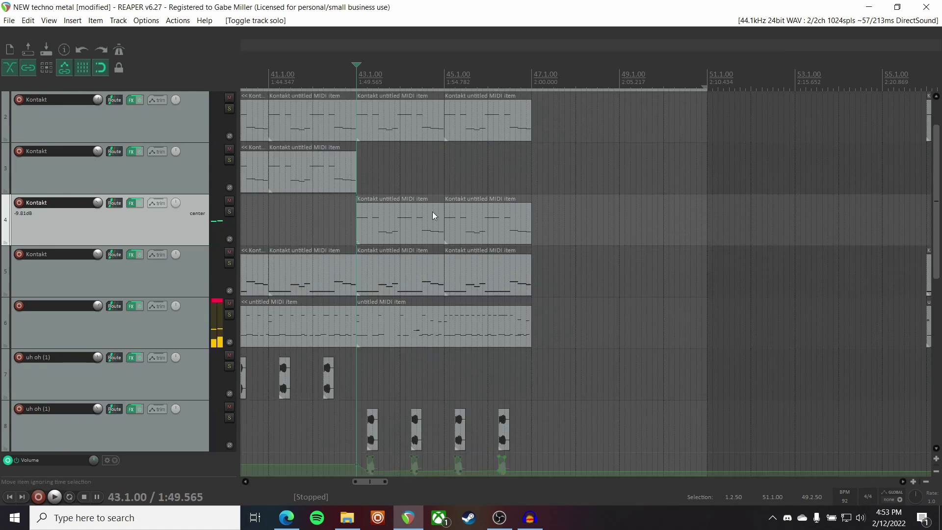
pyautogui.scroll(-5, 99, 272)
pyautogui.scroll(6, 99, 272)
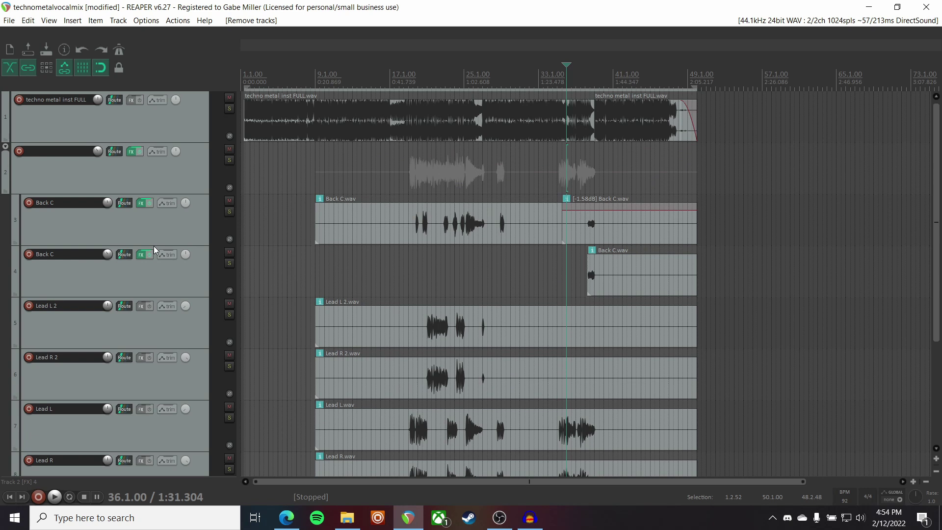
pyautogui.click(229, 160)
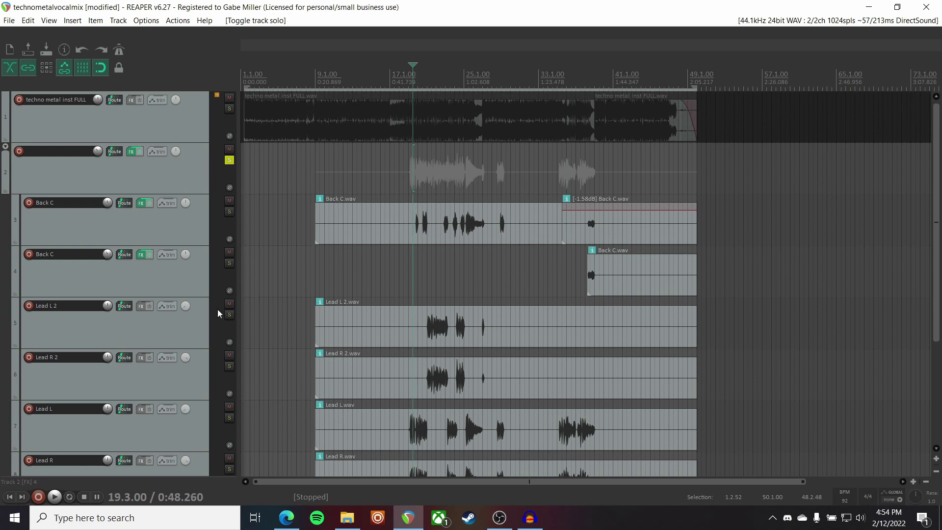
pyautogui.scroll(-2, 116, 333)
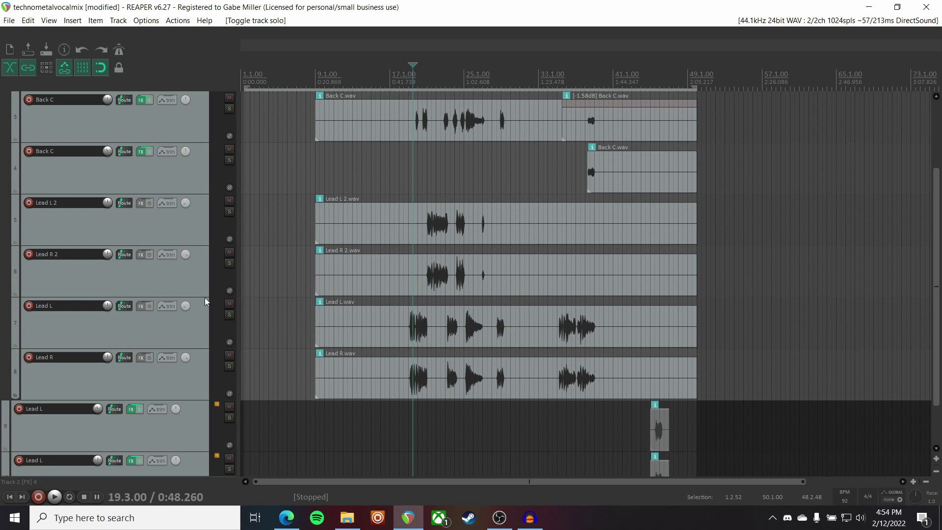
pyautogui.press('space')
pyautogui.scroll(6, 389, 315)
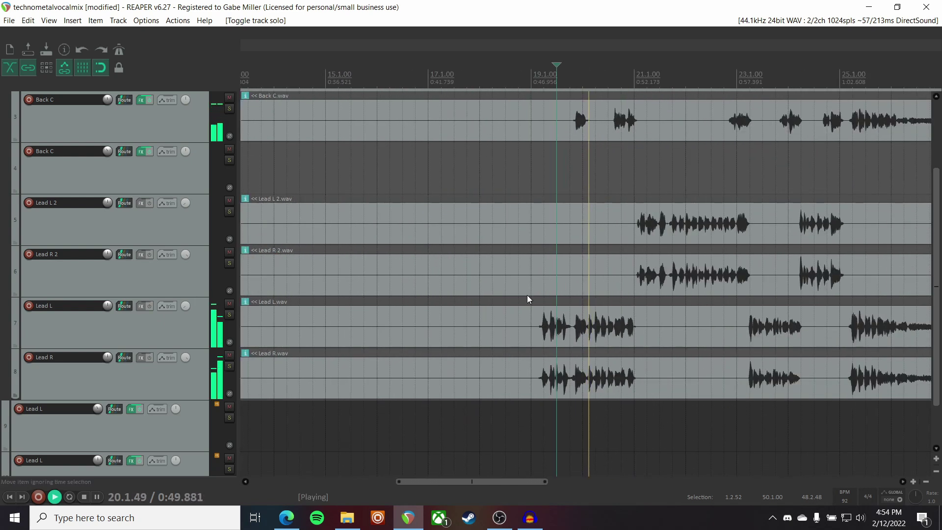
pyautogui.hscroll(1, 506, 282)
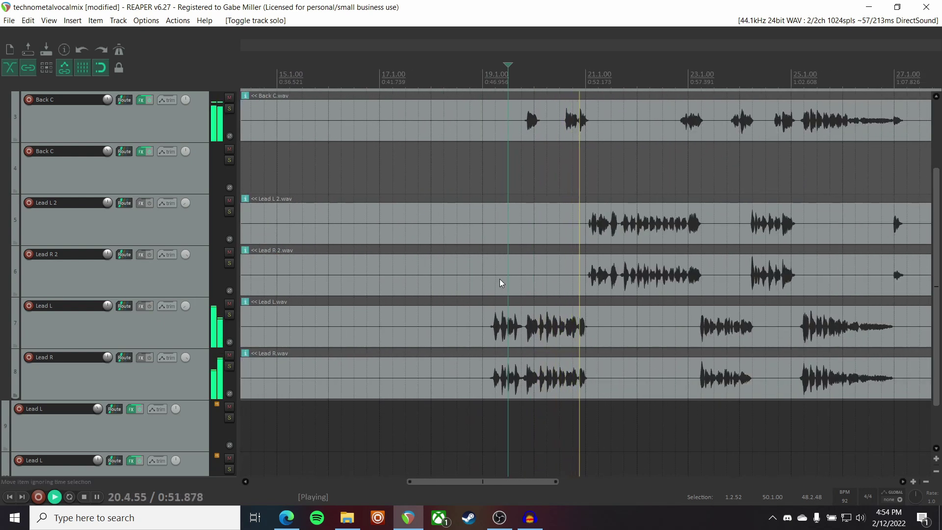
pyautogui.hscroll(2, 500, 278)
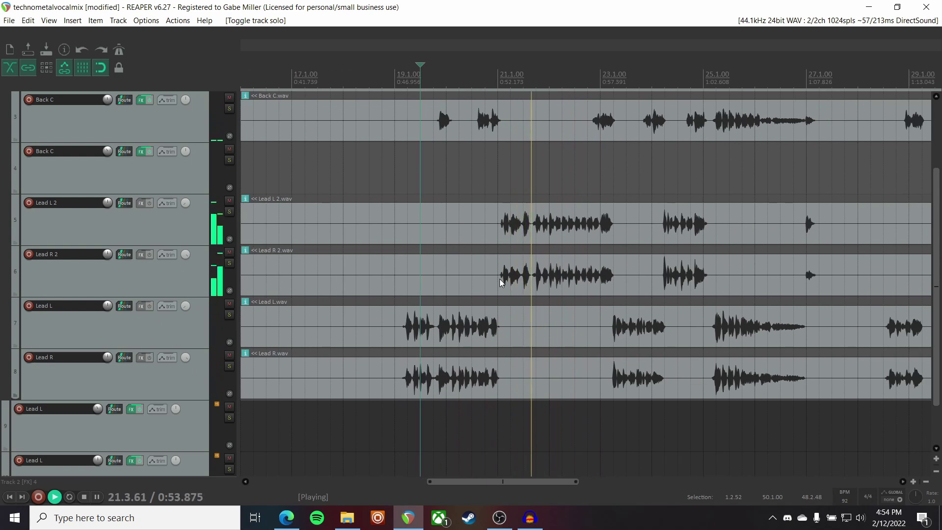
pyautogui.hscroll(2, 501, 283)
pyautogui.hscroll(1, 500, 283)
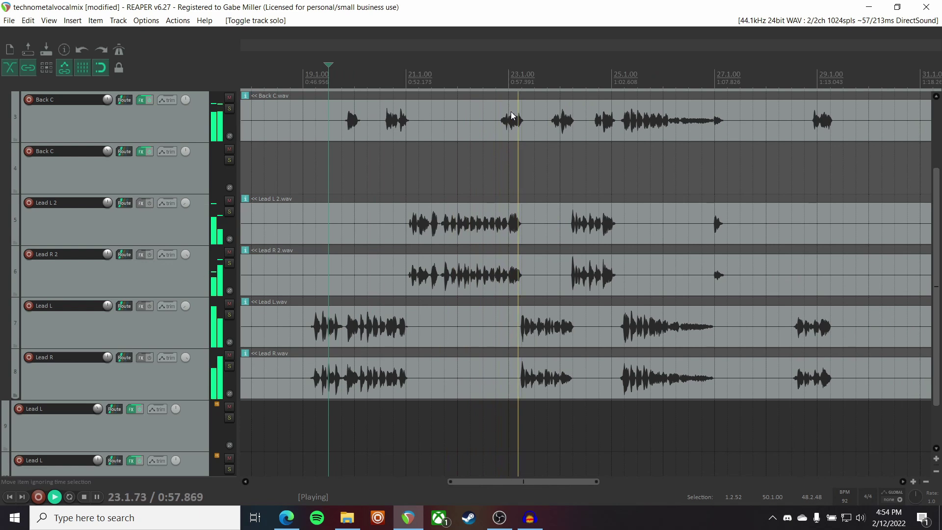
pyautogui.press('space')
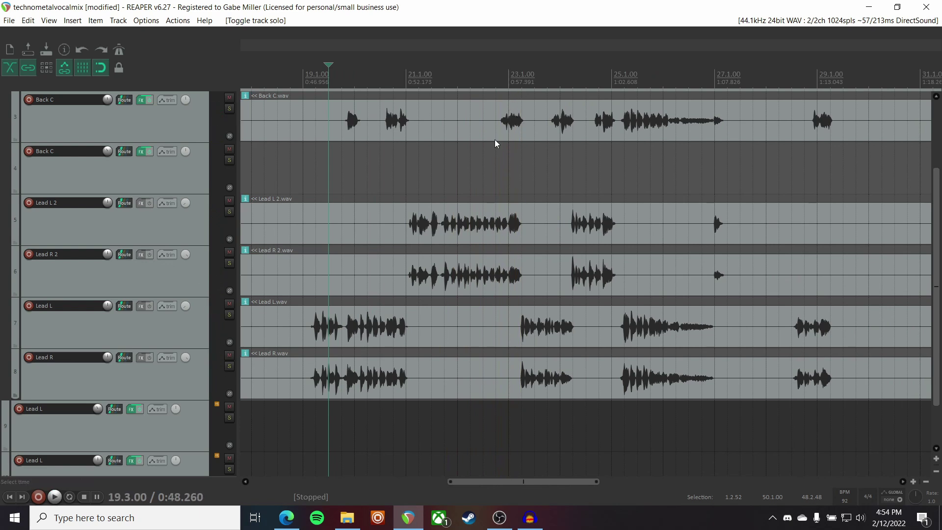
pyautogui.click(144, 134)
pyautogui.press('s')
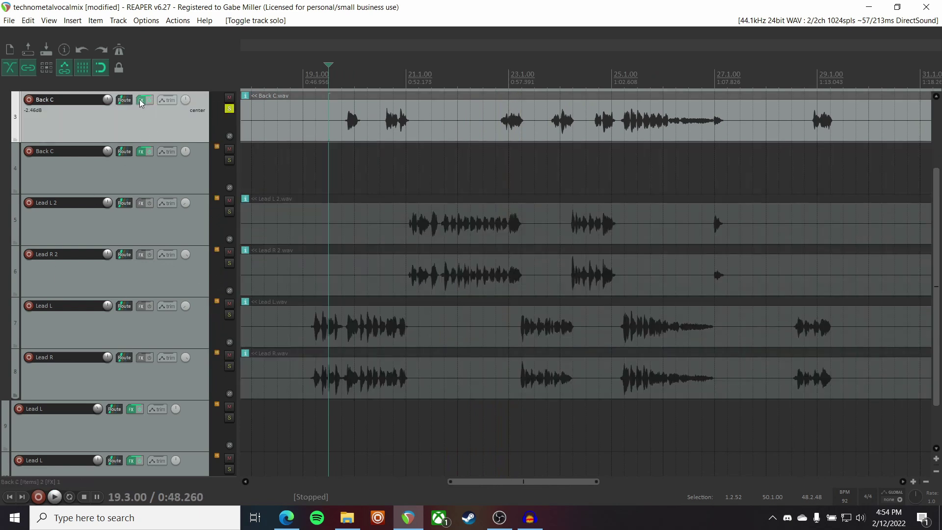
pyautogui.click(141, 102)
pyautogui.moveTo(147, 37); pyautogui.dragTo(105, 213)
pyautogui.press('space')
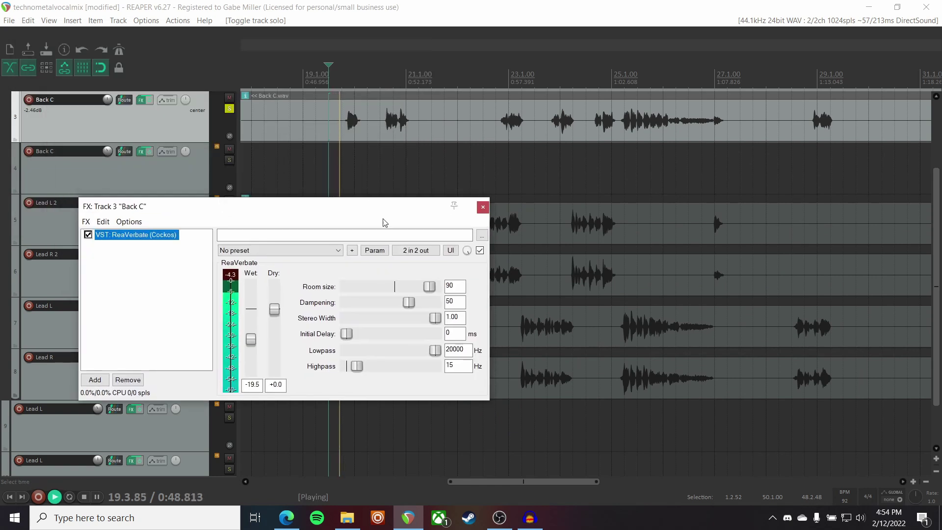
pyautogui.press('Escape')
pyautogui.press('space')
pyautogui.press('s')
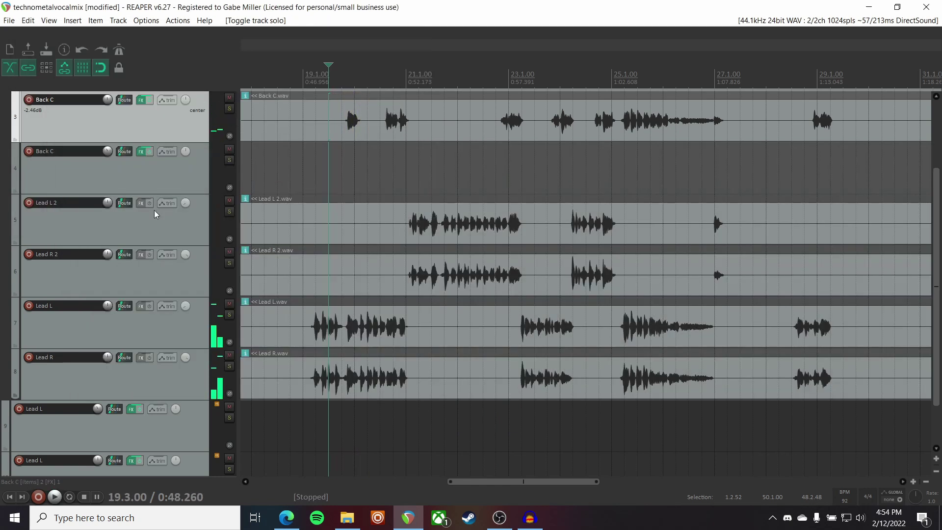
pyautogui.hscroll(-3, 139, 237)
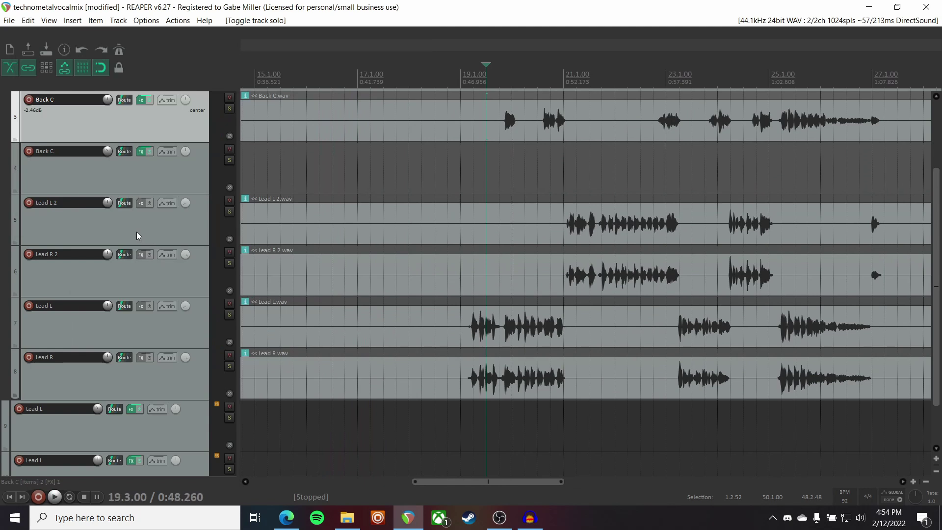
pyautogui.scroll(2, 139, 236)
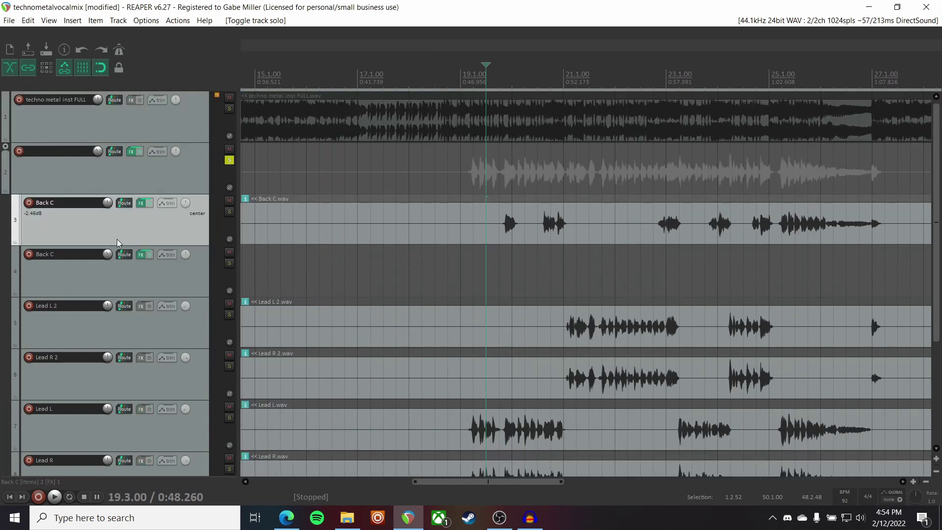
pyautogui.click(112, 164)
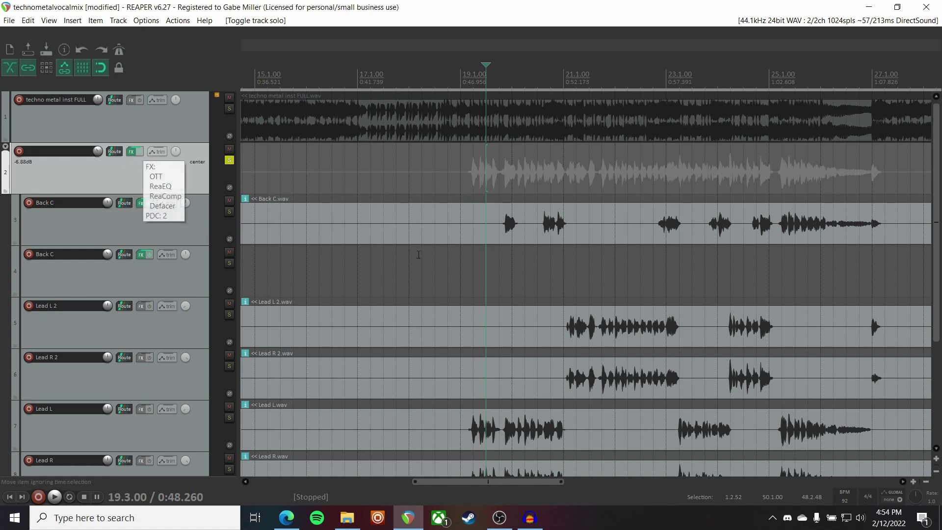
pyautogui.click(130, 153)
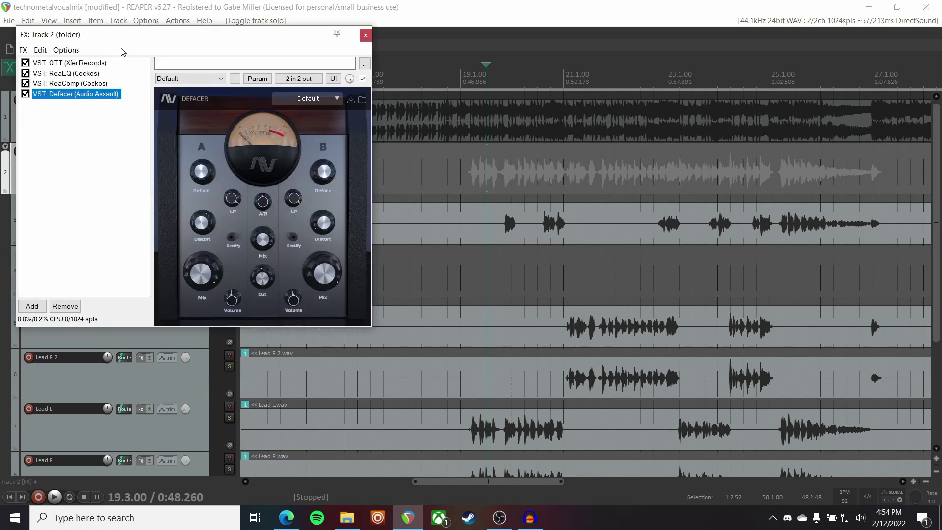
pyautogui.moveTo(123, 35); pyautogui.dragTo(688, 153)
pyautogui.click(460, 81)
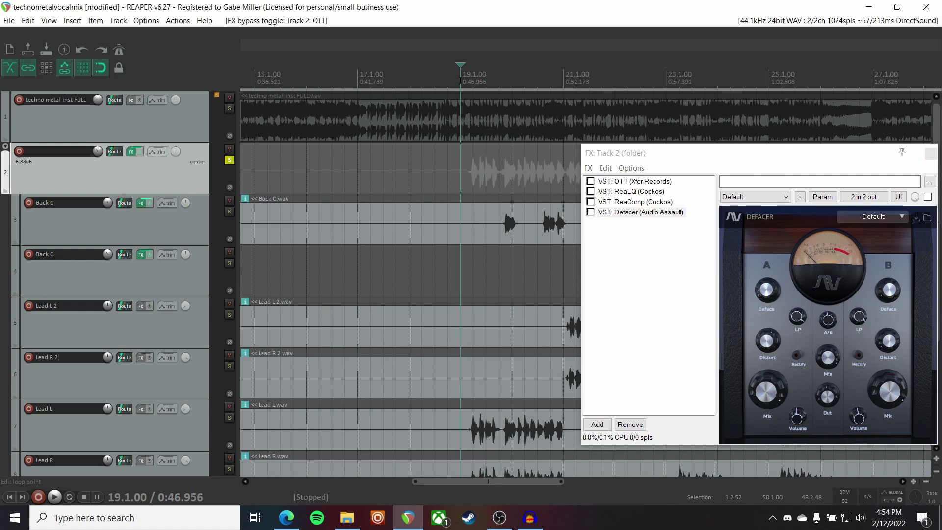
pyautogui.press('space')
pyautogui.click(591, 181)
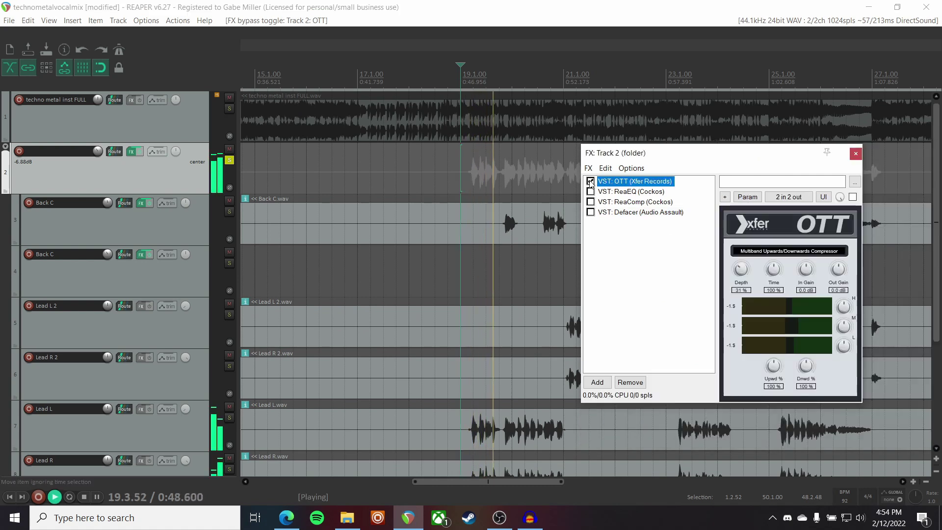
pyautogui.click(591, 191)
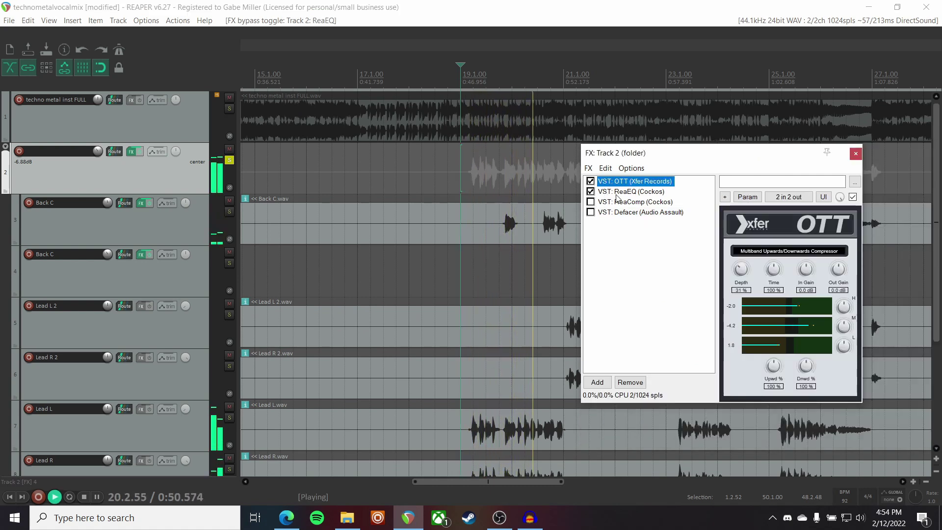
pyautogui.click(618, 193)
pyautogui.press('space')
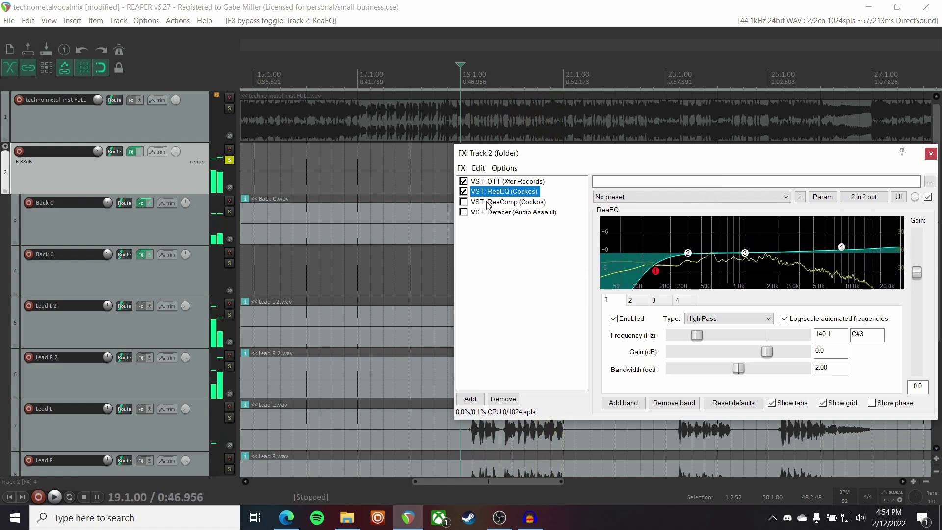
pyautogui.click(463, 202)
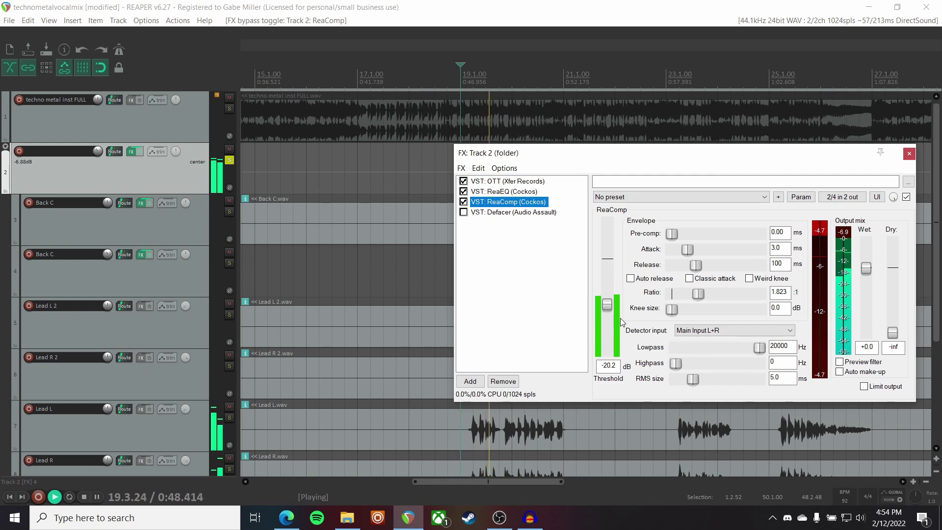
pyautogui.press('space')
pyautogui.click(480, 213)
pyautogui.click(463, 212)
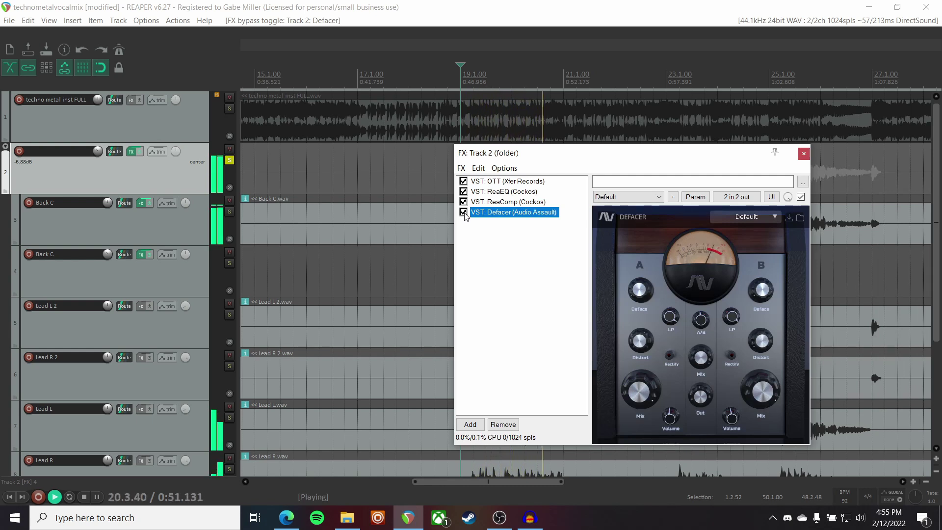
pyautogui.click(804, 154)
pyautogui.scroll(-3, 108, 286)
pyautogui.scroll(-5, 519, 249)
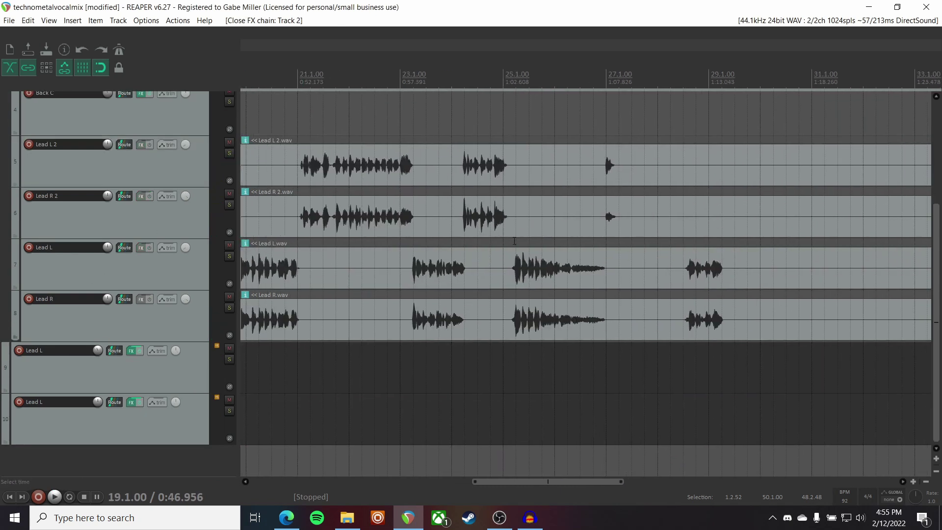
pyautogui.hscroll(10, 514, 253)
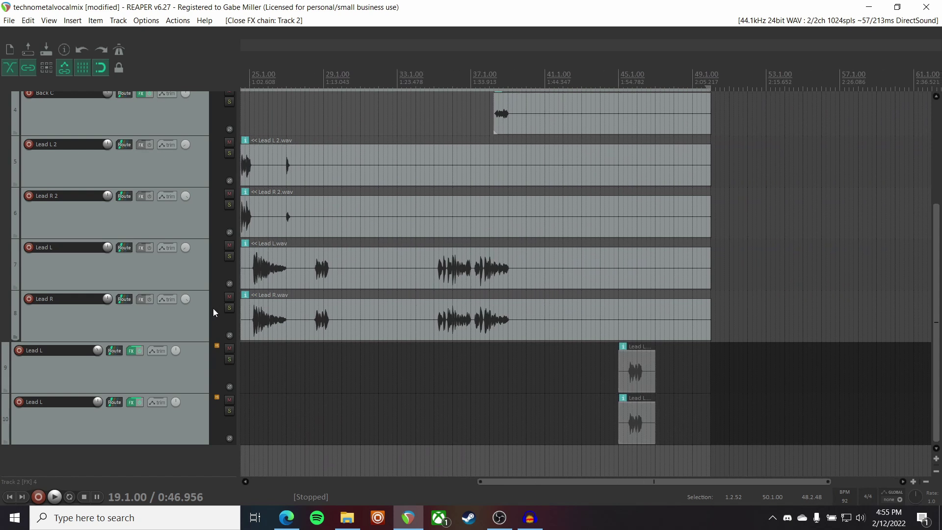
pyautogui.hotkey('ctrl', 'z')
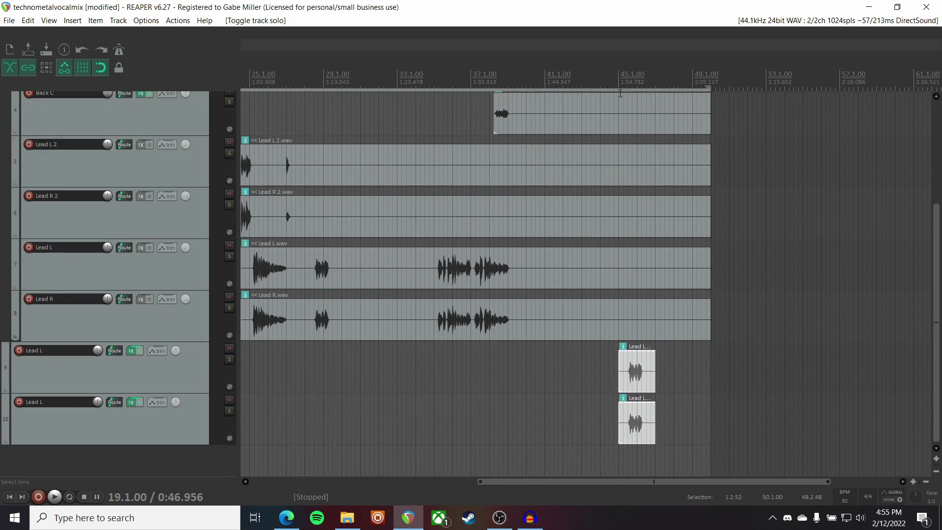
pyautogui.click(232, 358)
pyautogui.click(132, 351)
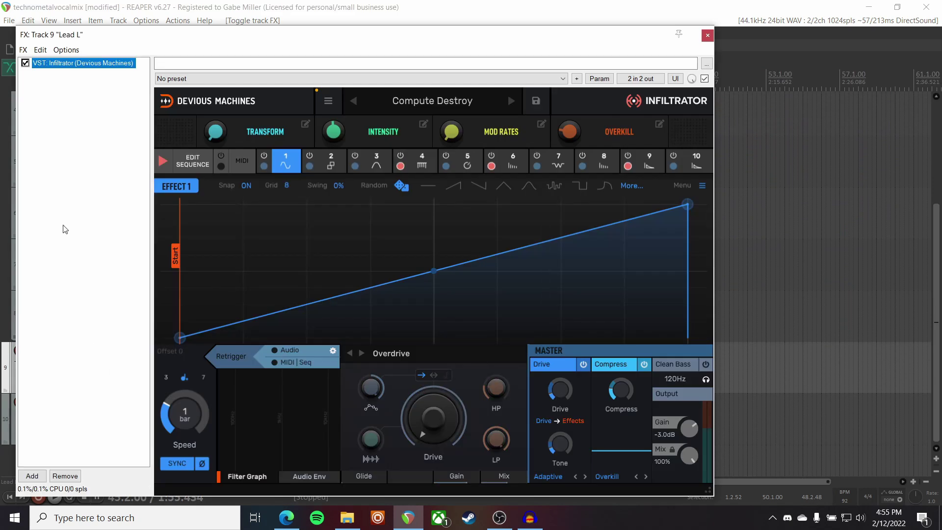
pyautogui.press('Escape')
pyautogui.press('space')
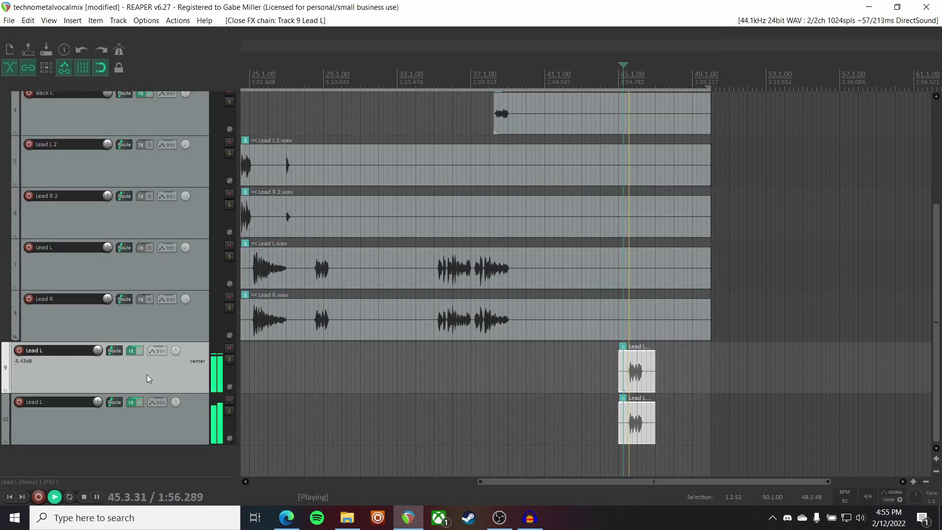
pyautogui.click(229, 359)
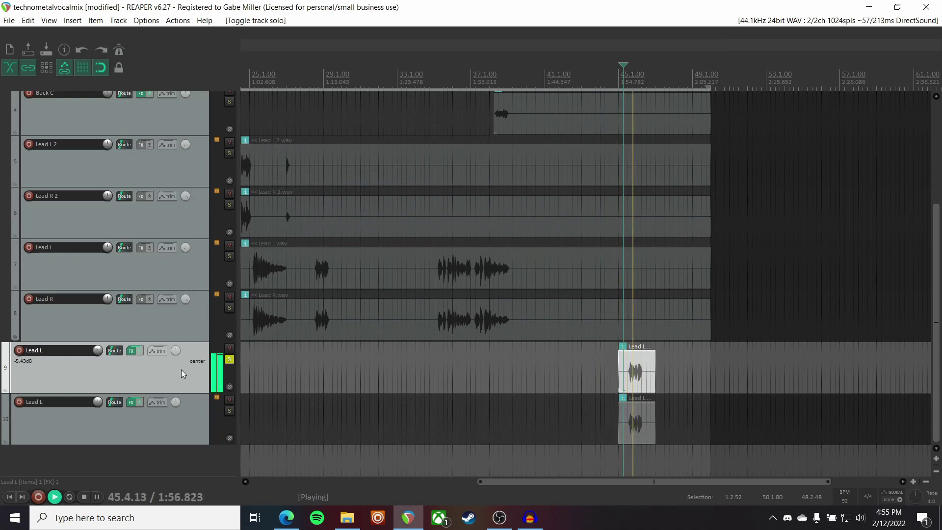
pyautogui.press('space')
pyautogui.click(229, 360)
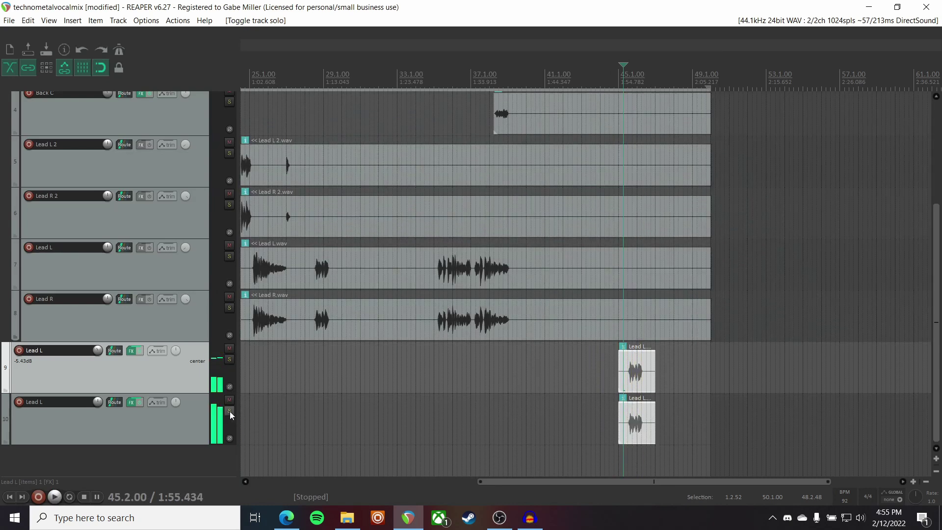
pyautogui.click(229, 411)
pyautogui.click(184, 429)
pyautogui.press('space')
pyautogui.scroll(4, 652, 413)
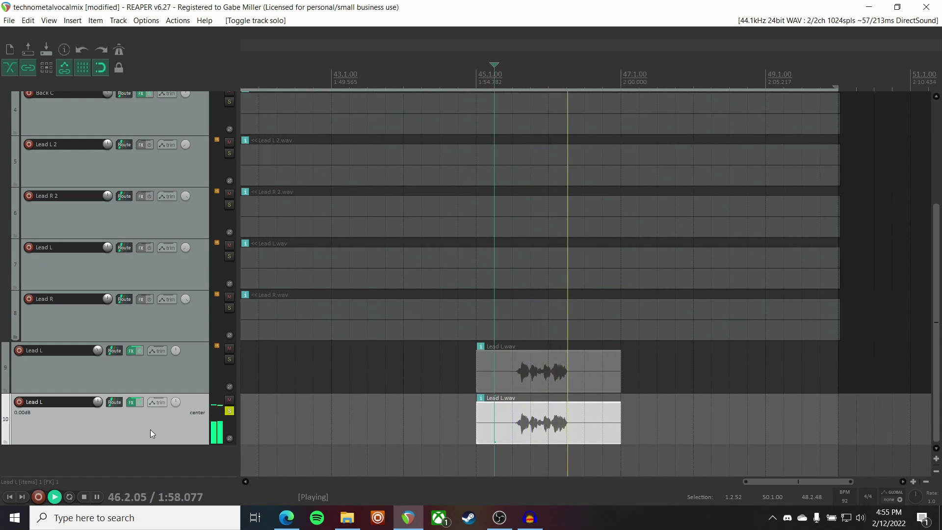
pyautogui.click(229, 410)
pyautogui.scroll(-4, 617, 417)
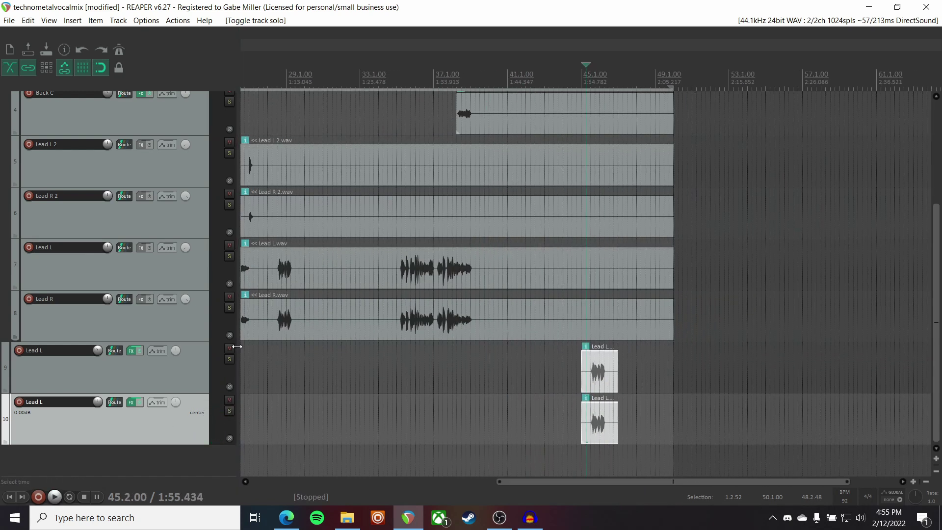
pyautogui.press('space')
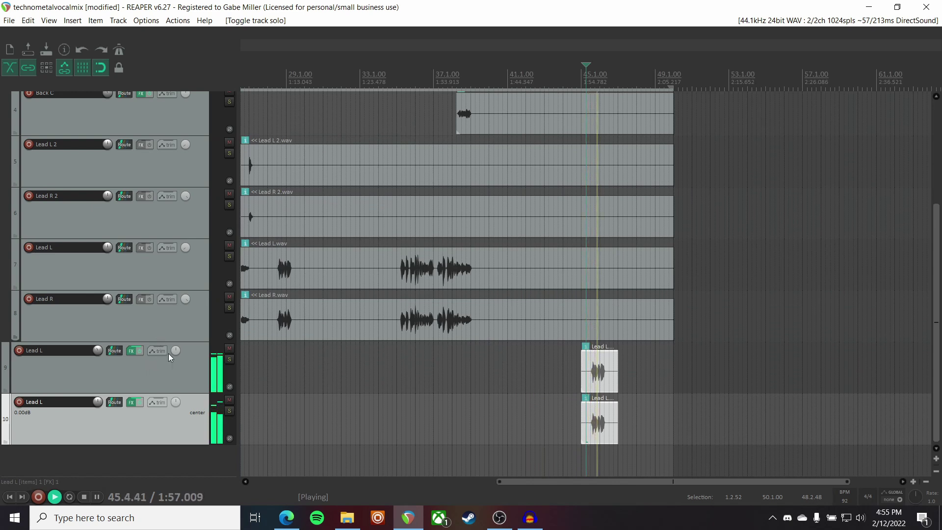
pyautogui.scroll(3, 173, 370)
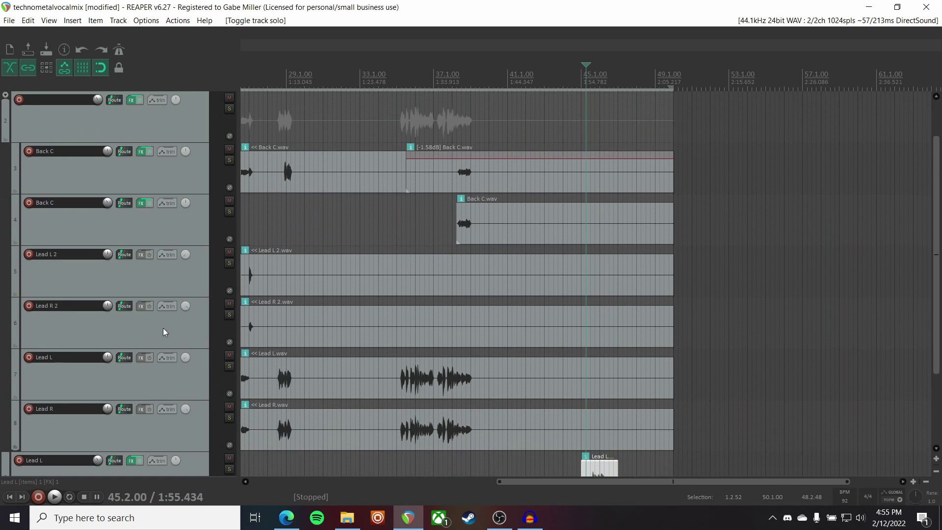
pyautogui.scroll(1, 163, 332)
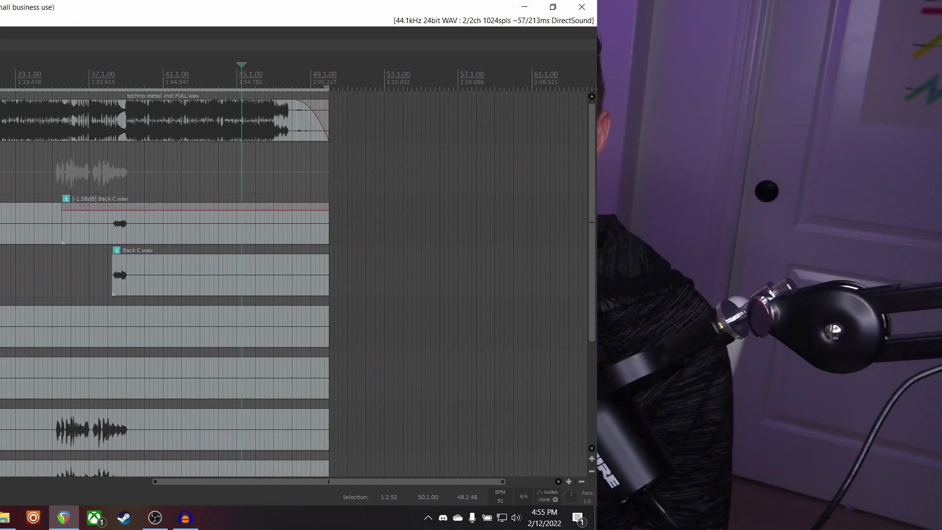